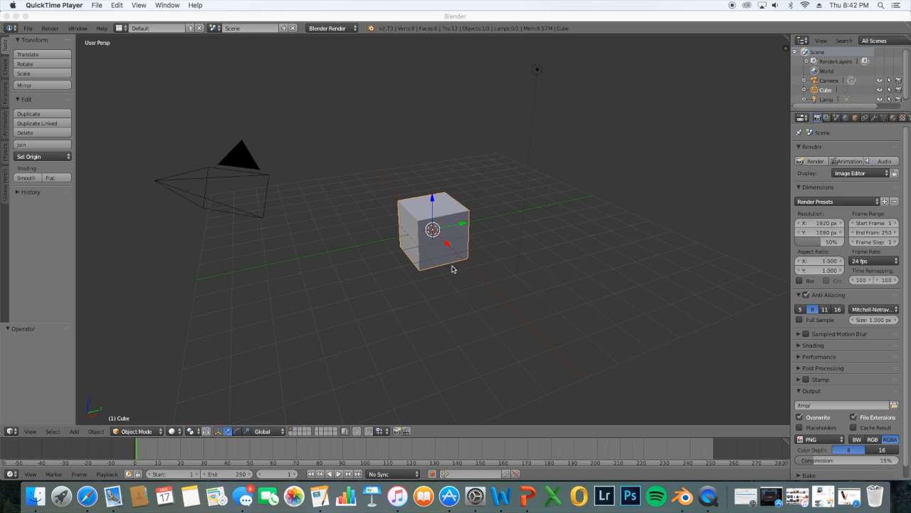
Move the default cube up about 1.23 along the Z axis
{"action": "left_click", "coordinate": [438, 200]}
{"action": "left_click_drag", "start_coordinate": [433, 199], "coordinate": [432, 168]}
{"action": "middle_click_drag", "start_coordinate": [415, 289], "coordinate": [379, 305]}
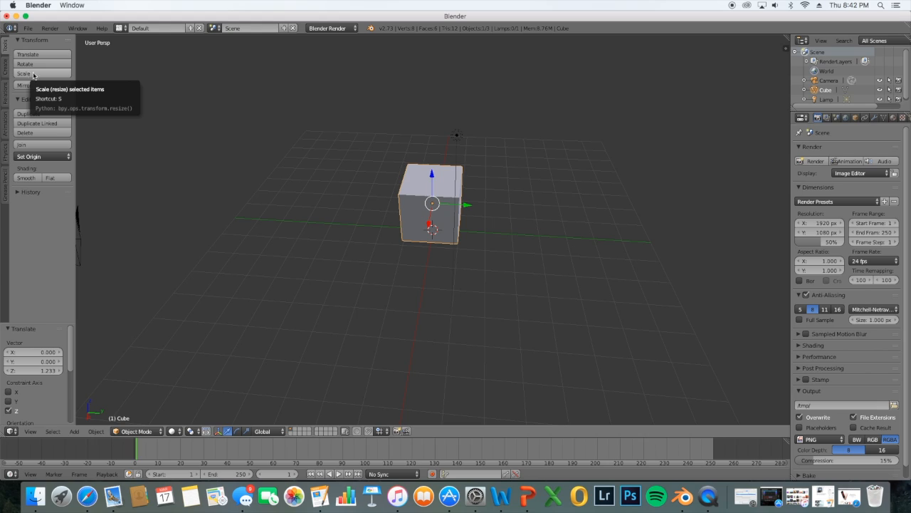
Switch the cube to Edit Mode and subdivide the whole mesh with one cut
{"action": "left_click", "coordinate": [139, 431]}
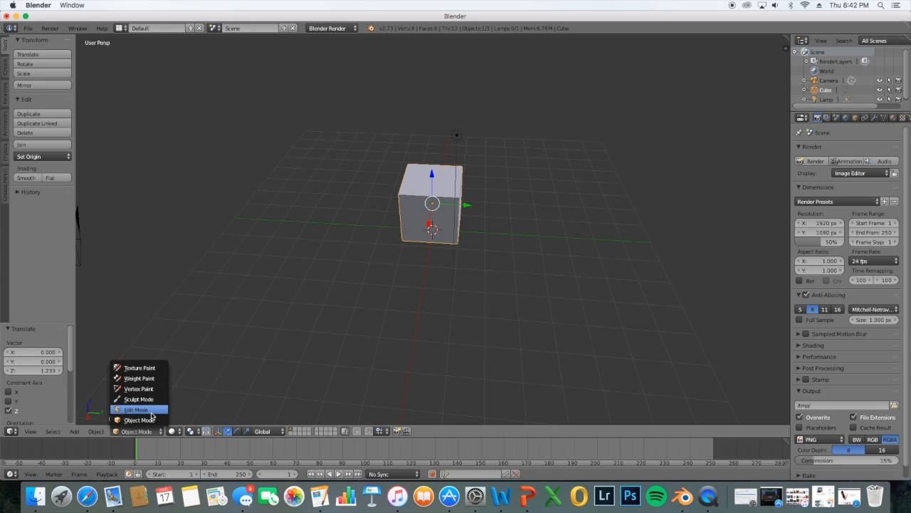
{"action": "left_click", "coordinate": [137, 409]}
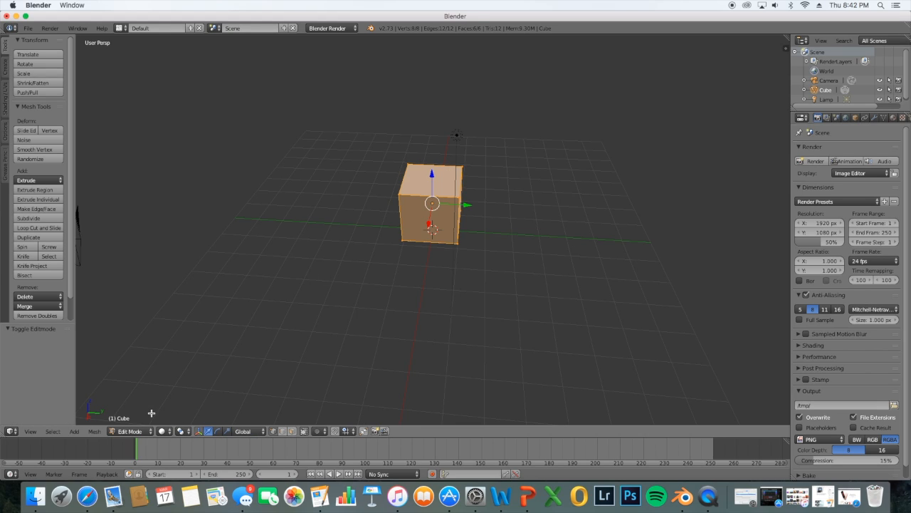
{"action": "left_click", "coordinate": [38, 220]}
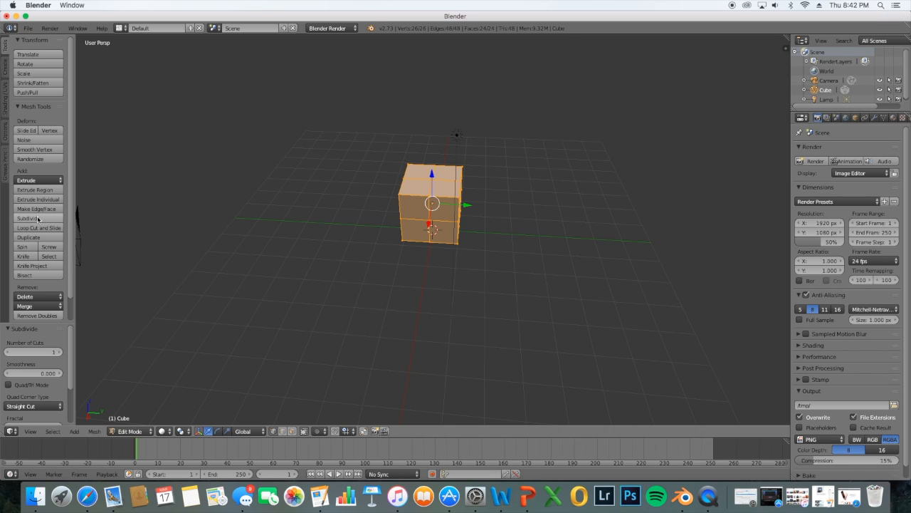
Try to raise a single vertex in the middle of the cube's top about 0.67 along Z, and undo it
{"action": "right_click", "coordinate": [461, 189]}
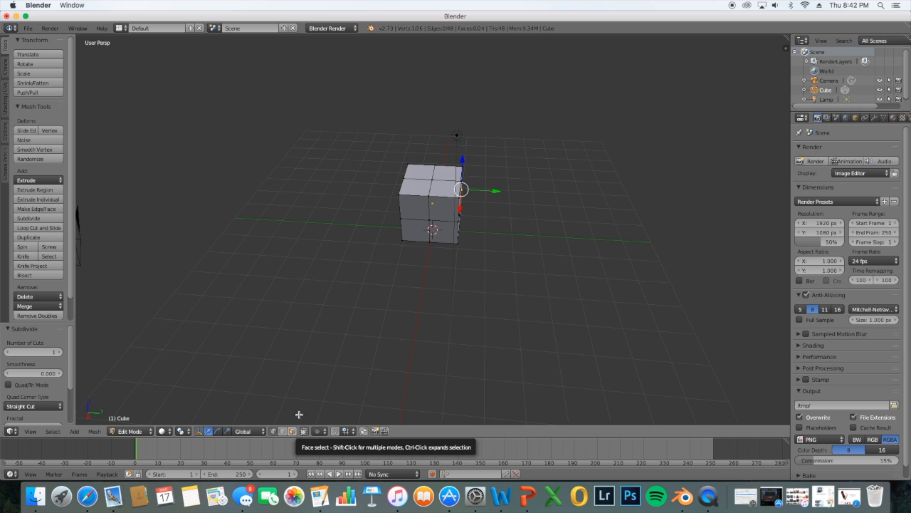
{"action": "middle_click_drag", "start_coordinate": [368, 285], "coordinate": [419, 273]}
{"action": "scroll", "coordinate": [418, 275], "scroll_direction": "up", "scroll_amount": 4}
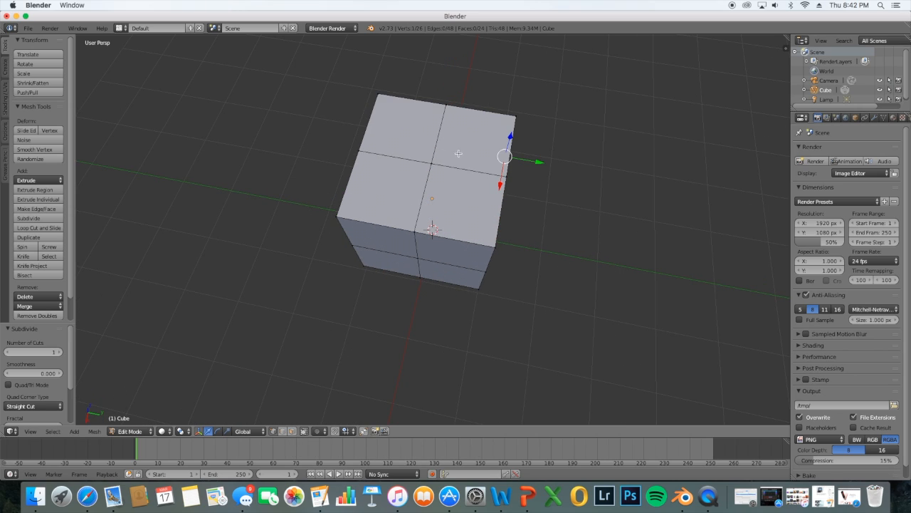
{"action": "middle_click_drag", "start_coordinate": [478, 197], "coordinate": [377, 140]}
{"action": "key", "text": "g"}
{"action": "key", "text": "z"}
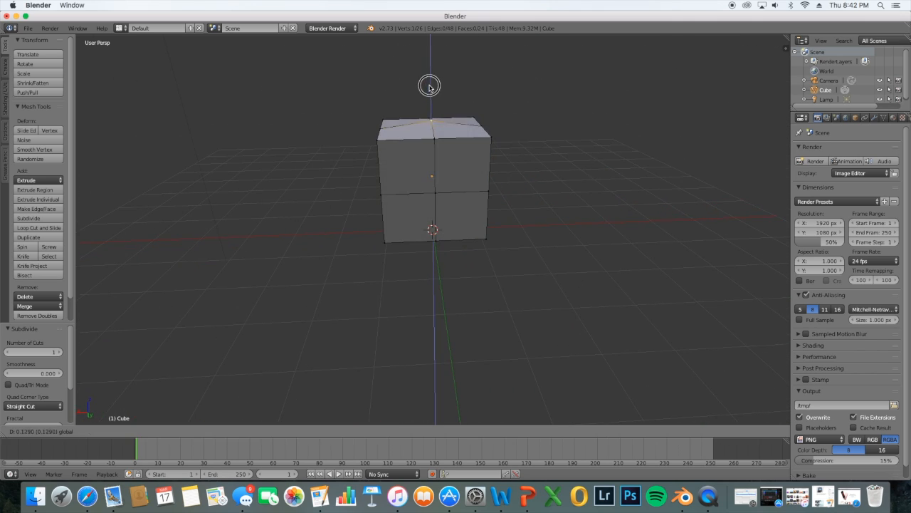
{"action": "left_click", "coordinate": [432, 59]}
{"action": "middle_click_drag", "start_coordinate": [354, 264], "coordinate": [466, 289]}
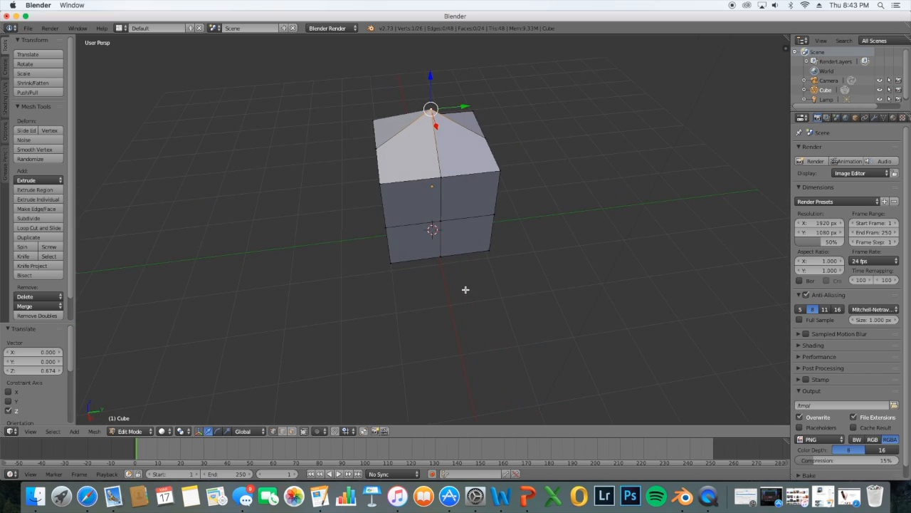
{"action": "key", "text": "ctrl+z"}
{"action": "key", "text": "ctrl+z"}
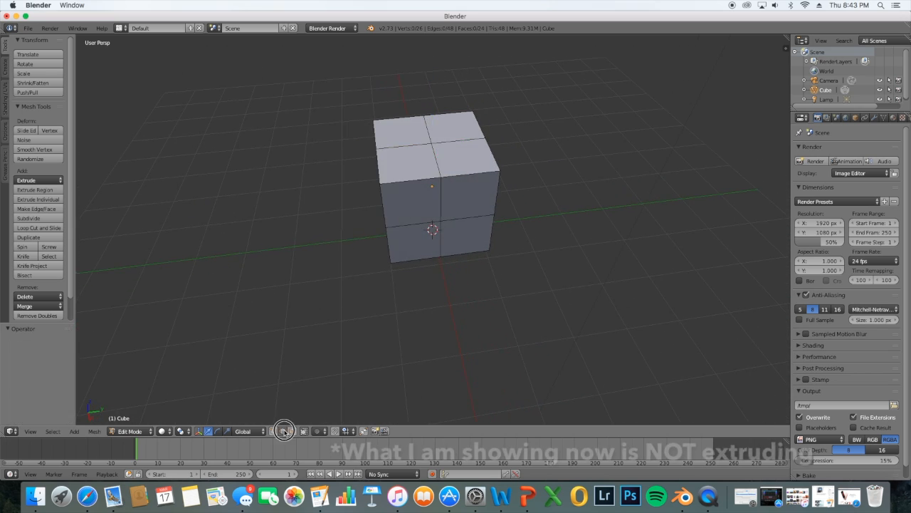
In edge select mode, raise the two middle edges across the cube's top about 0.57 along Z to form a roof ridge
{"action": "right_click", "coordinate": [439, 142]}
{"action": "right_click", "coordinate": [422, 143], "text": "shift"}
{"action": "middle_click_drag", "start_coordinate": [451, 206], "coordinate": [554, 190]}
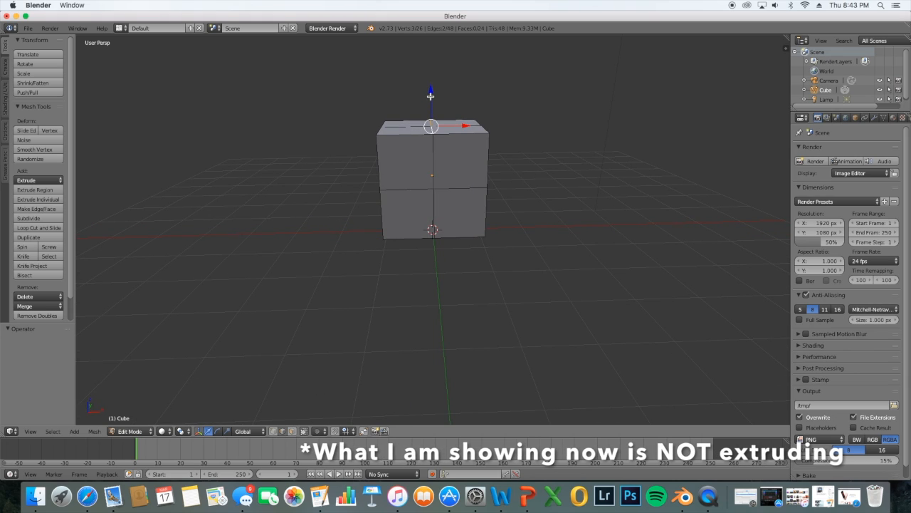
{"action": "key", "text": "KP_7"}
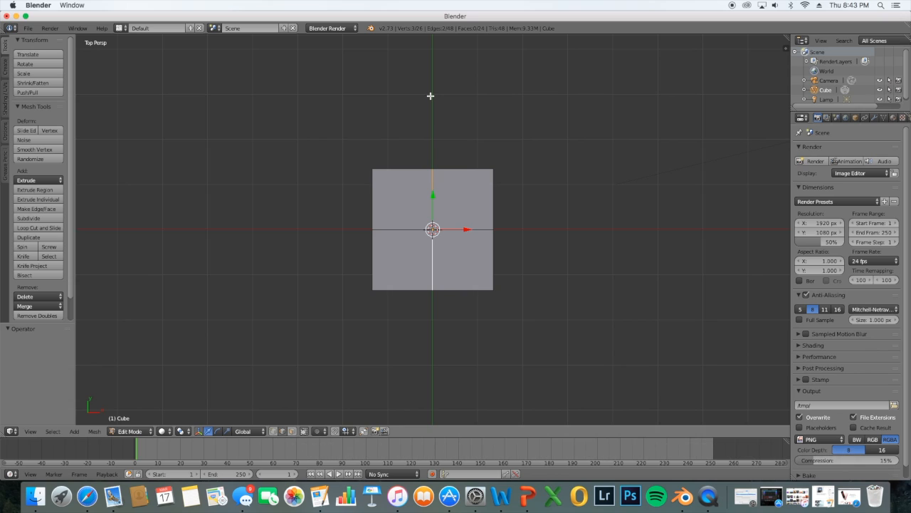
{"action": "key", "text": "KP_3"}
{"action": "middle_click_drag", "start_coordinate": [431, 95], "coordinate": [443, 180]}
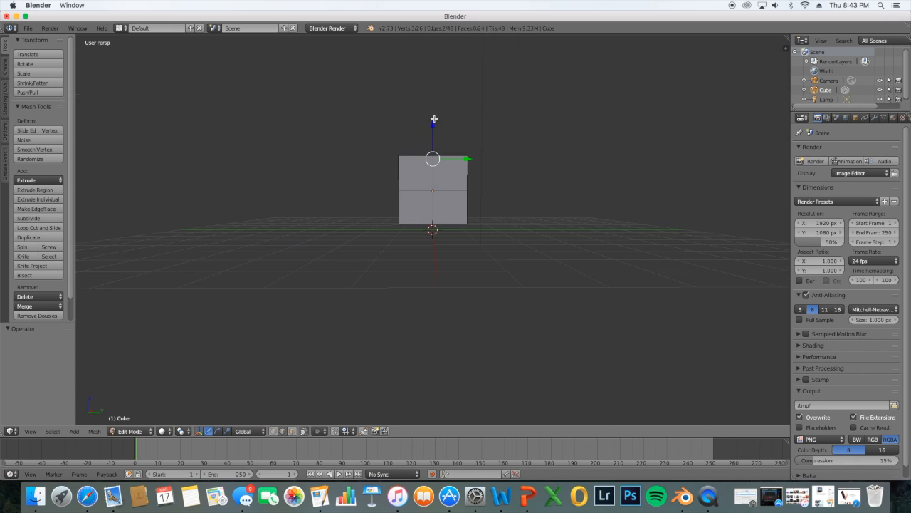
{"action": "left_click_drag", "start_coordinate": [433, 126], "coordinate": [437, 107]}
Return to Object Mode and widen the house by scaling it about 1.56 along X
{"action": "middle_click_drag", "start_coordinate": [410, 232], "coordinate": [495, 235]}
{"action": "scroll", "coordinate": [487, 237], "scroll_direction": "up", "scroll_amount": 5}
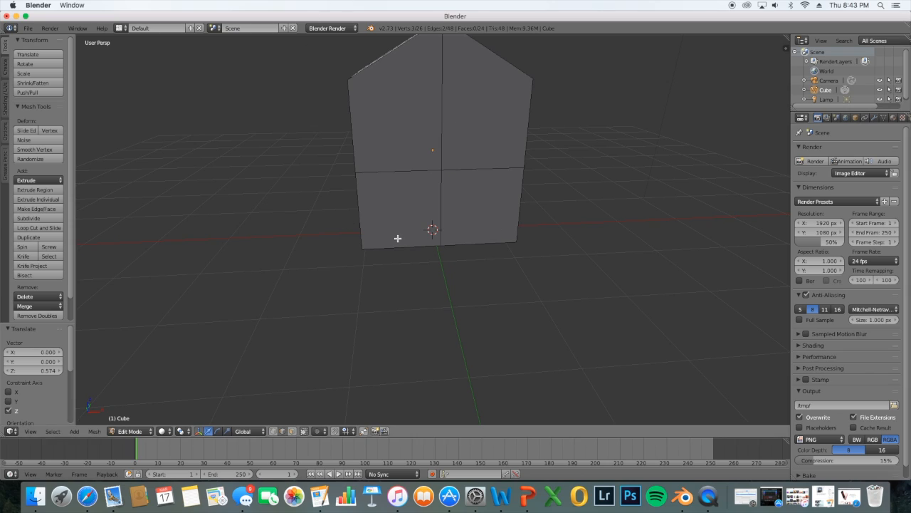
{"action": "left_click", "coordinate": [130, 430]}
{"action": "left_click", "coordinate": [131, 421]}
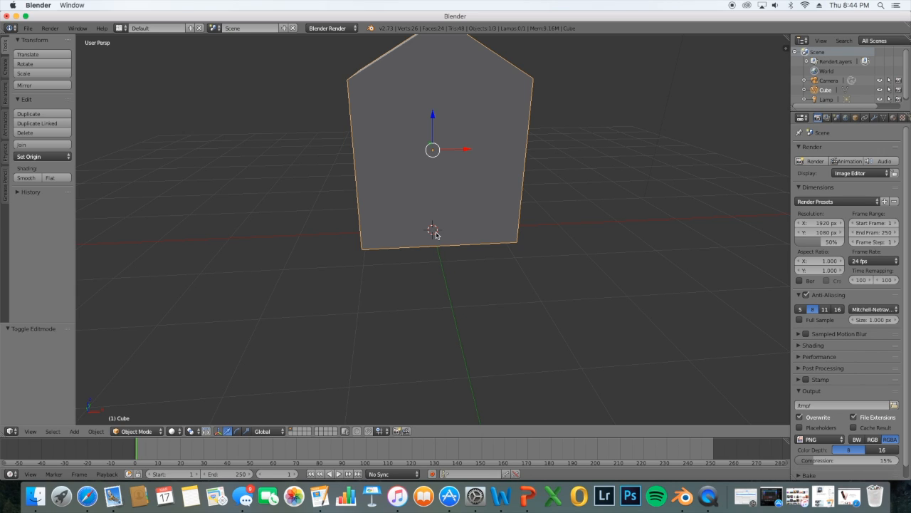
{"action": "key", "text": "s"}
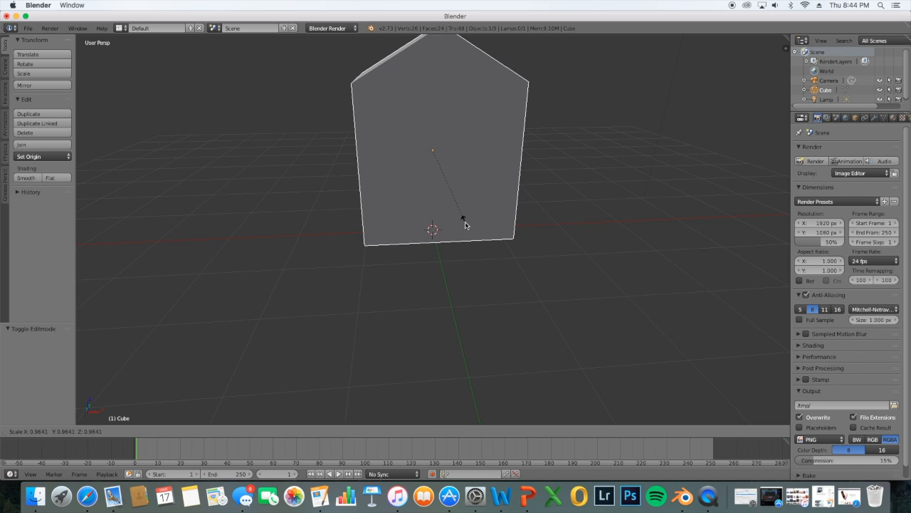
{"action": "key", "text": "x"}
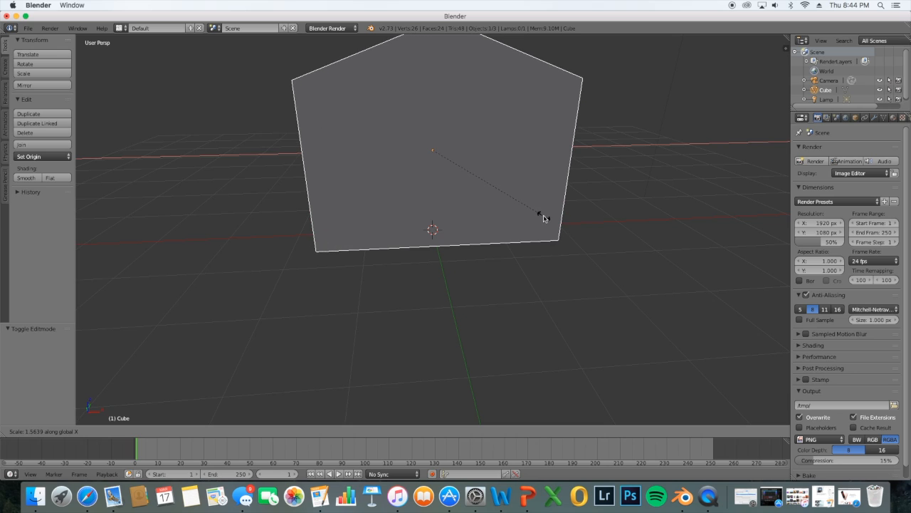
{"action": "left_click", "coordinate": [542, 218]}
Scale the house about 1.34 along Y and about 0.65 along Z
{"action": "middle_click_drag", "start_coordinate": [538, 220], "coordinate": [491, 244]}
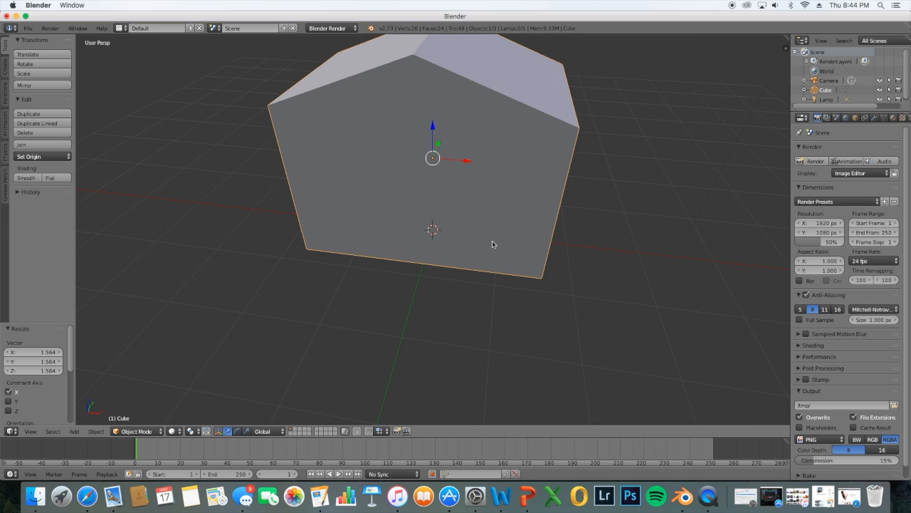
{"action": "key", "text": "s"}
{"action": "key", "text": "y"}
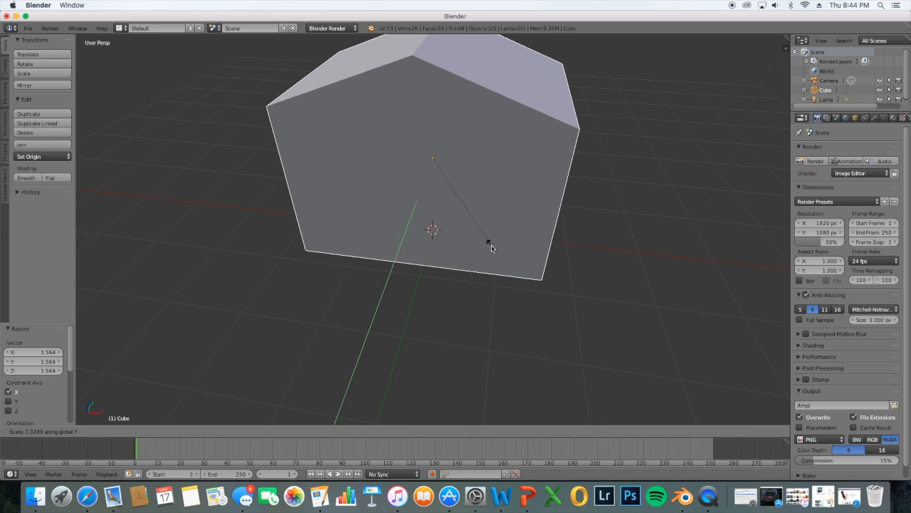
{"action": "left_click", "coordinate": [497, 281]}
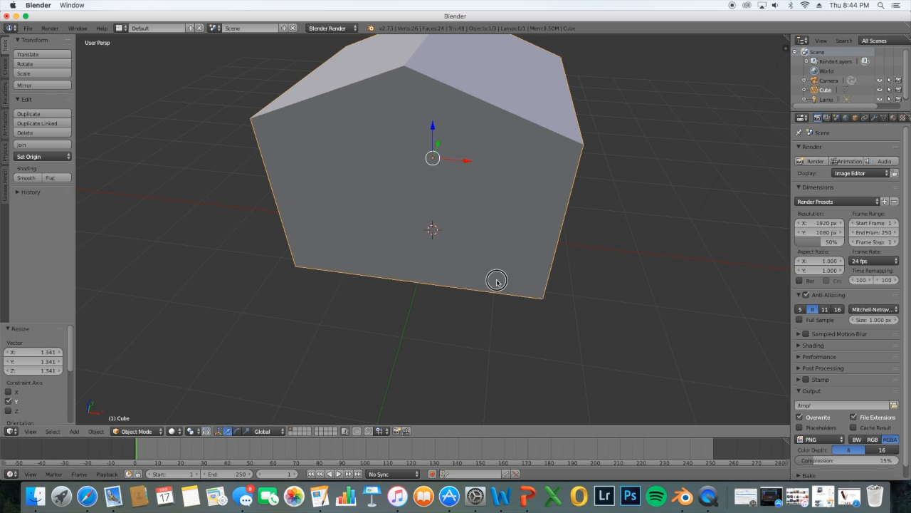
{"action": "key", "text": "z"}
{"action": "key", "text": "z"}
{"action": "key", "text": "s"}
{"action": "key", "text": "z"}
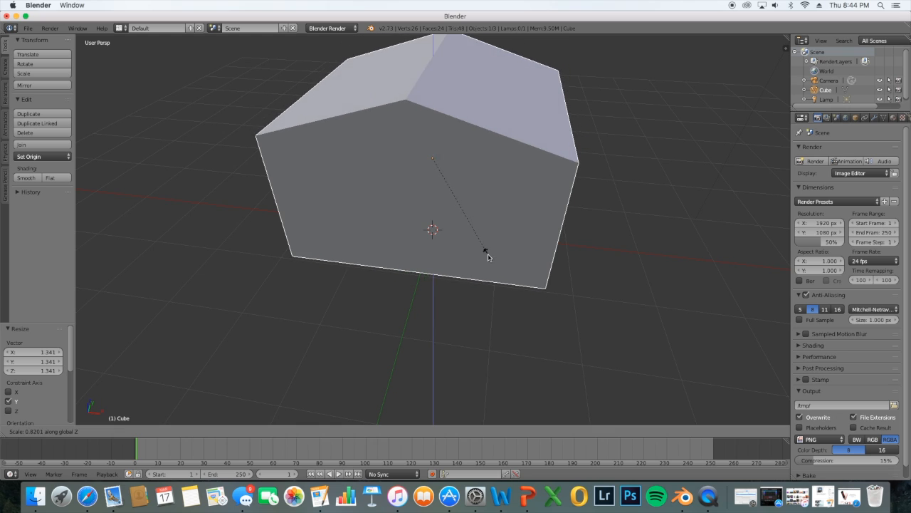
{"action": "left_click", "coordinate": [482, 229]}
In Edit Mode, raise the roof ridge edges about 0.23 further along Z
{"action": "middle_click_drag", "start_coordinate": [484, 284], "coordinate": [360, 321]}
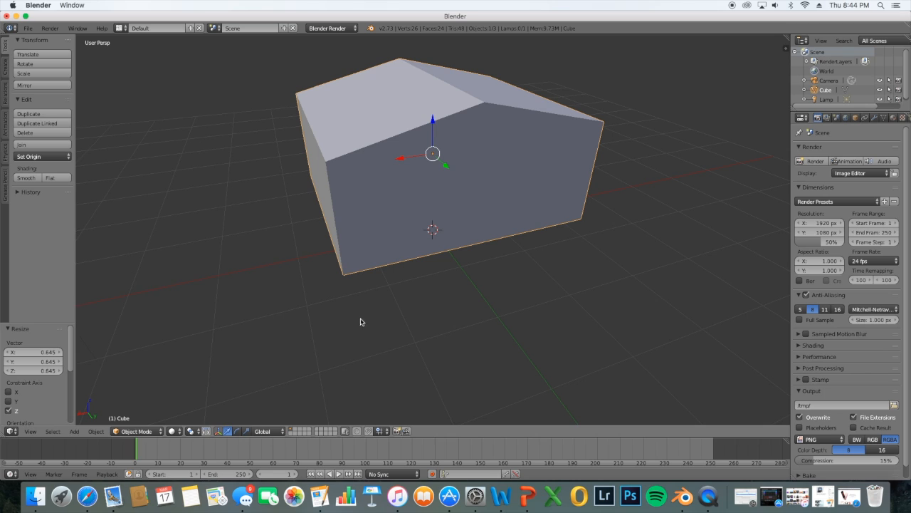
{"action": "left_click", "coordinate": [135, 432]}
{"action": "left_click", "coordinate": [136, 409]}
{"action": "middle_click_drag", "start_coordinate": [475, 97], "coordinate": [393, 47]}
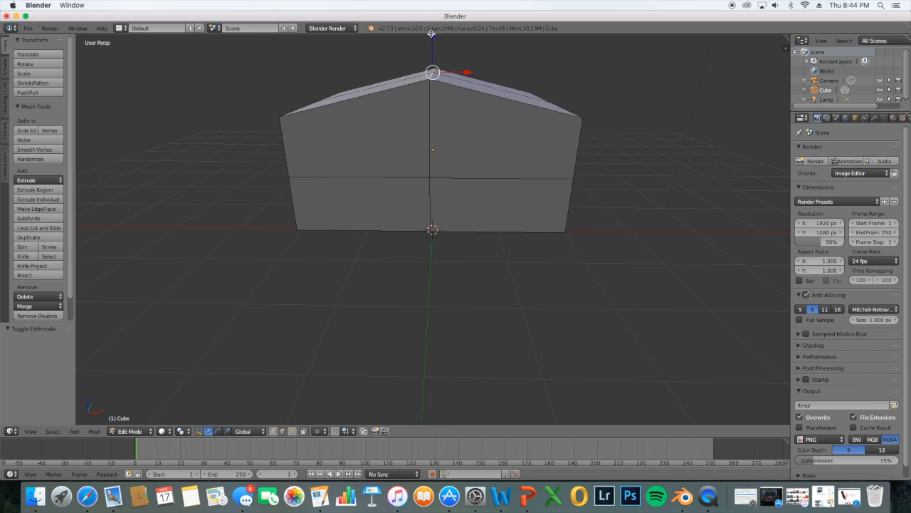
{"action": "left_click_drag", "start_coordinate": [434, 38], "coordinate": [438, 408]}
{"action": "mouse_move", "coordinate": [460, 305]}
{"action": "middle_mouse_down"}
{"action": "mouse_move", "coordinate": [181, 320]}
{"action": "mouse_move", "coordinate": [297, 311]}
{"action": "mouse_move", "coordinate": [373, 320]}
{"action": "mouse_move", "coordinate": [467, 305]}
{"action": "mouse_move", "coordinate": [451, 309]}
{"action": "middle_mouse_up"}
{"action": "scroll", "coordinate": [452, 309], "scroll_direction": "up", "scroll_amount": 3}
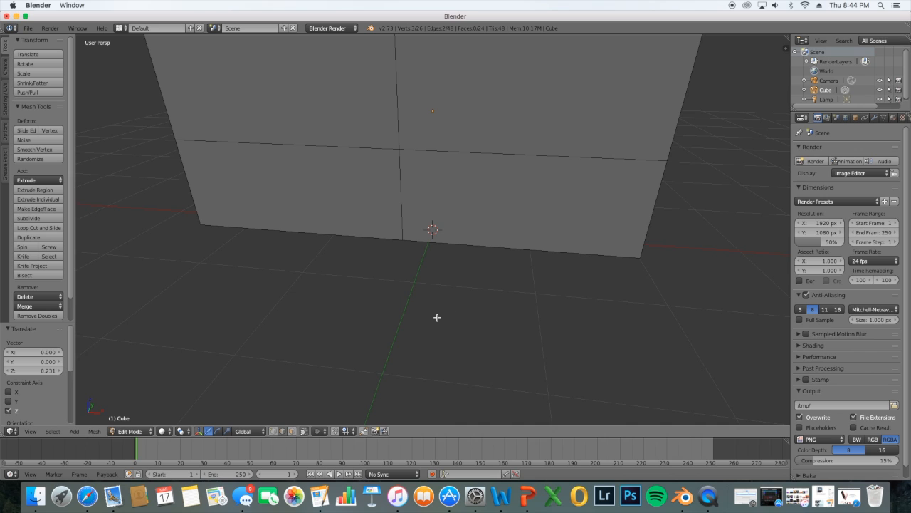
{"action": "scroll", "coordinate": [437, 317], "scroll_direction": "down", "scroll_amount": 3}
{"action": "middle_click_drag", "start_coordinate": [387, 325], "coordinate": [406, 310]}
{"action": "scroll", "coordinate": [401, 321], "scroll_direction": "up", "scroll_amount": 3}
{"action": "scroll", "coordinate": [401, 321], "scroll_direction": "down", "scroll_amount": 3}
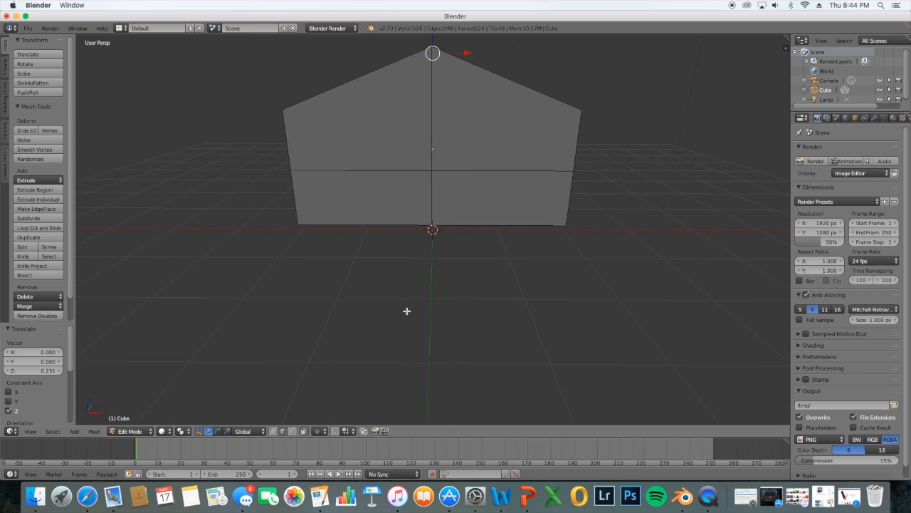
Add a vertical loop cut to the left half of the gable wall and slide it close to the centre line
{"action": "key", "text": "KP_3"}
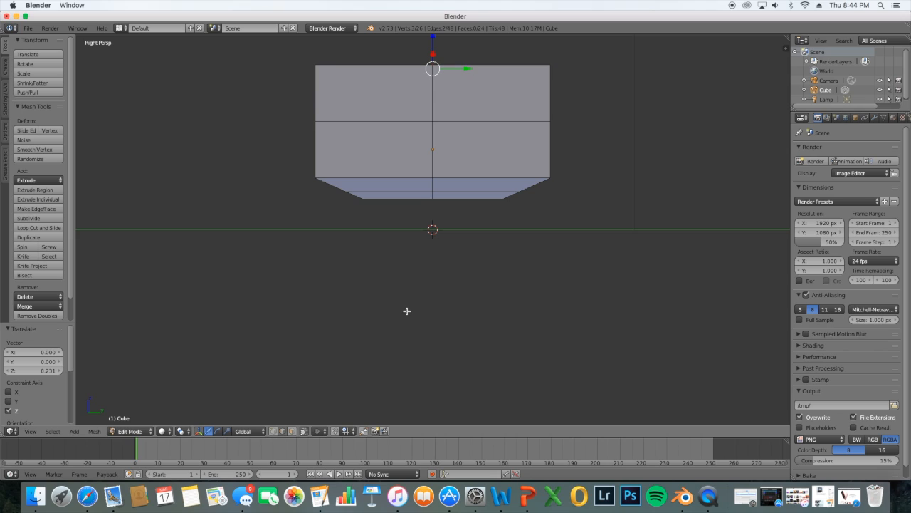
{"action": "key", "text": "KP_4"}
{"action": "key", "text": "KP_4"}
{"action": "key", "text": "KP_4"}
{"action": "key", "text": "KP_4"}
{"action": "key", "text": "KP_4"}
{"action": "key", "text": "KP_4"}
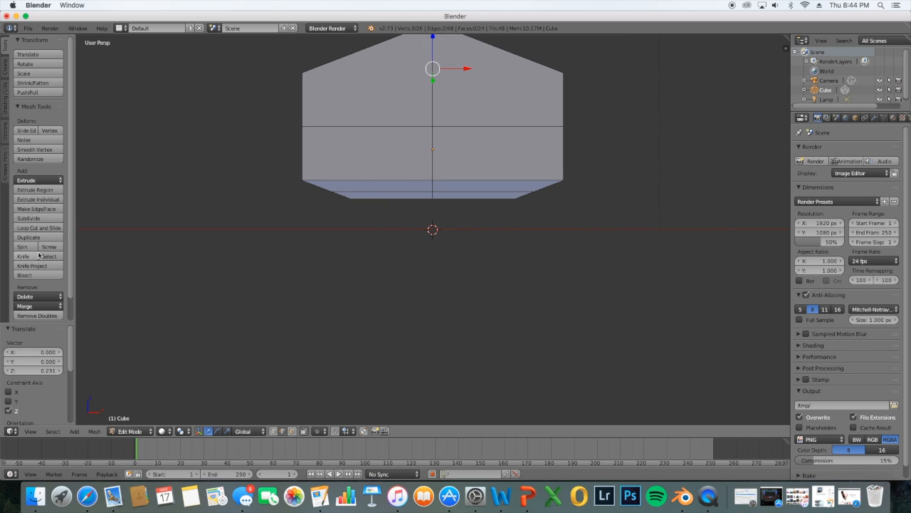
{"action": "left_click", "coordinate": [48, 228]}
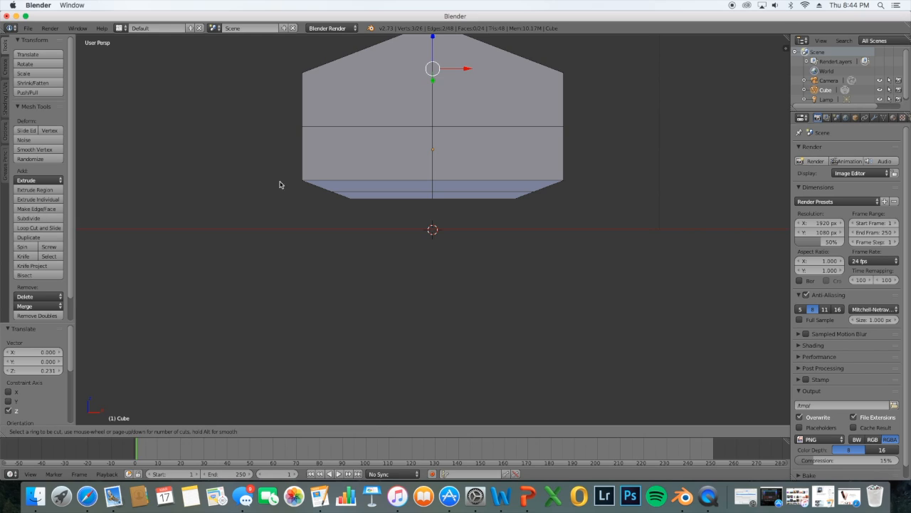
{"action": "left_click", "coordinate": [338, 179]}
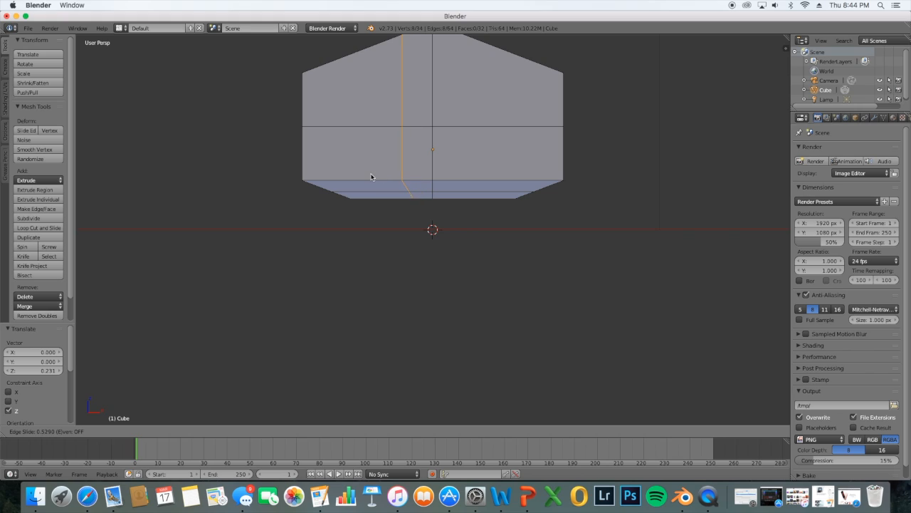
{"action": "left_click", "coordinate": [375, 173]}
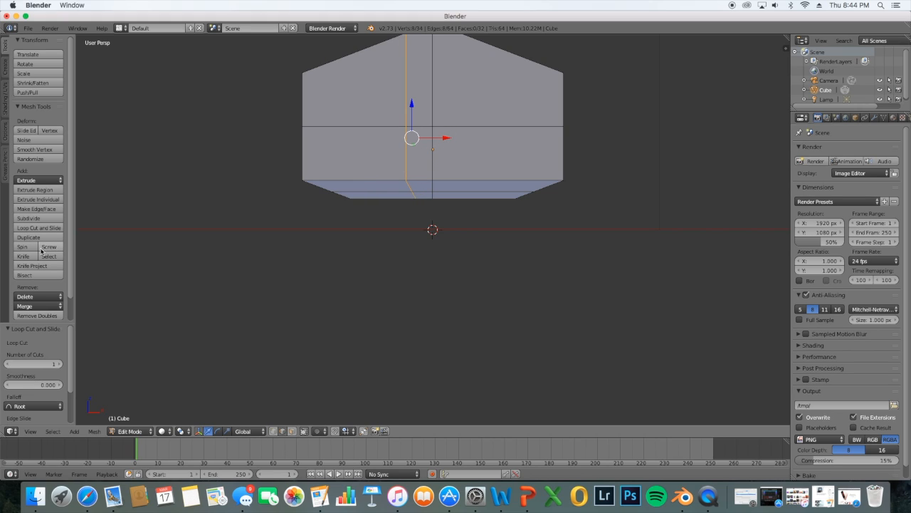
Add a matching vertical loop cut to the right half of the gable wall, slid about 0.61 toward the centre line
{"action": "left_click", "coordinate": [38, 227]}
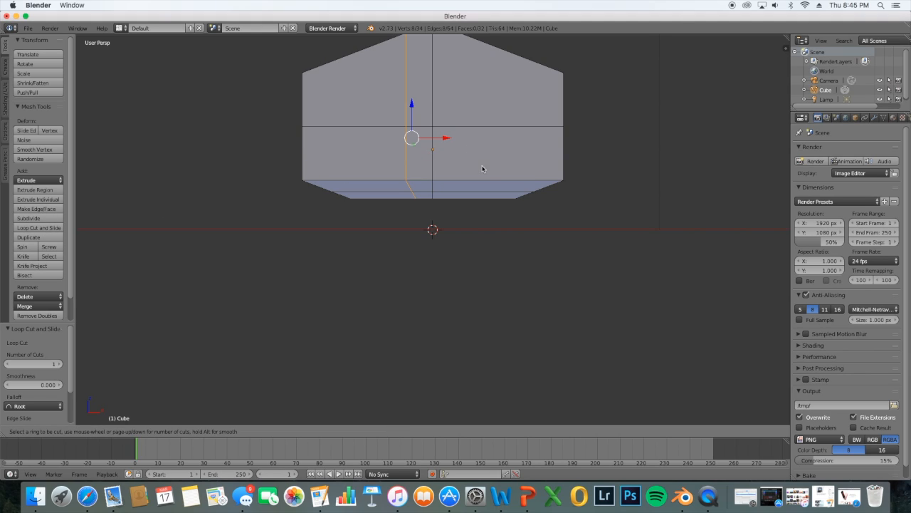
{"action": "left_click", "coordinate": [505, 175]}
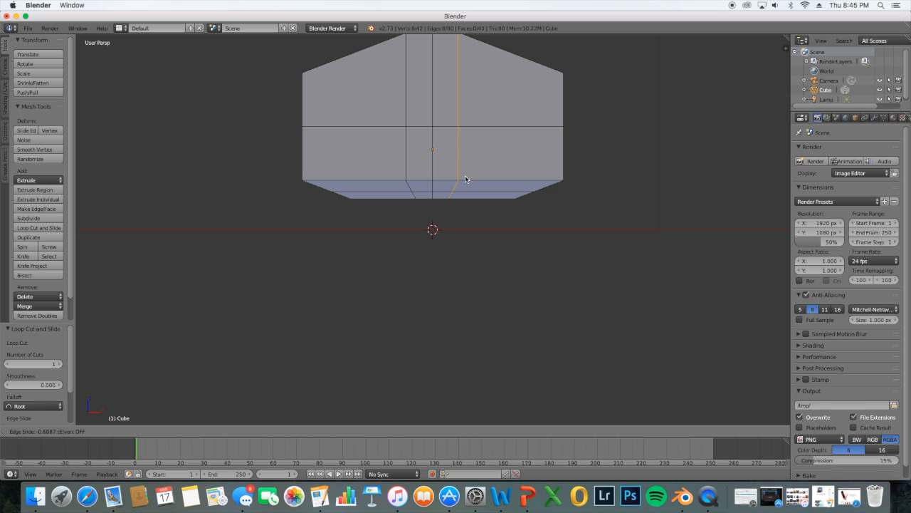
{"action": "left_click", "coordinate": [465, 179]}
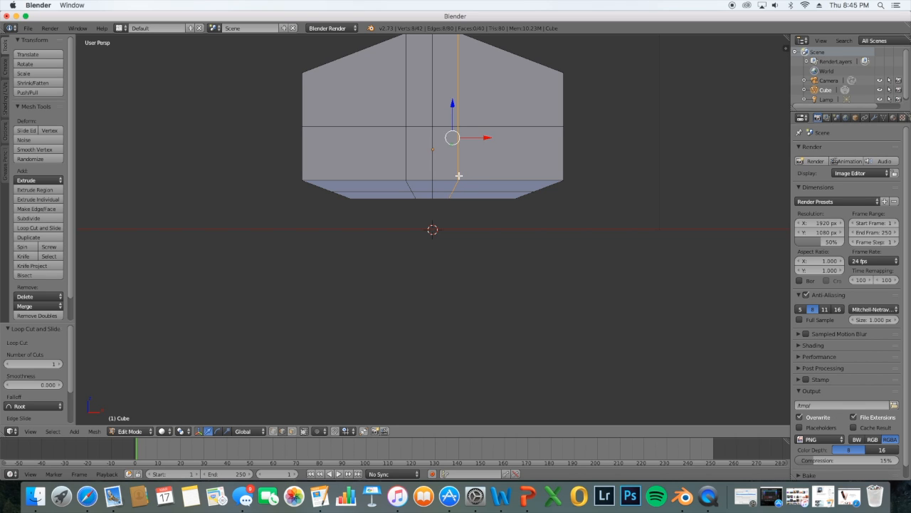
Switch to face selection and extrude the two lower centre faces of the gable wall inward about 0.125 to form the doorway
{"action": "right_click", "coordinate": [463, 127]}
{"action": "middle_click_drag", "start_coordinate": [512, 169], "coordinate": [492, 191]}
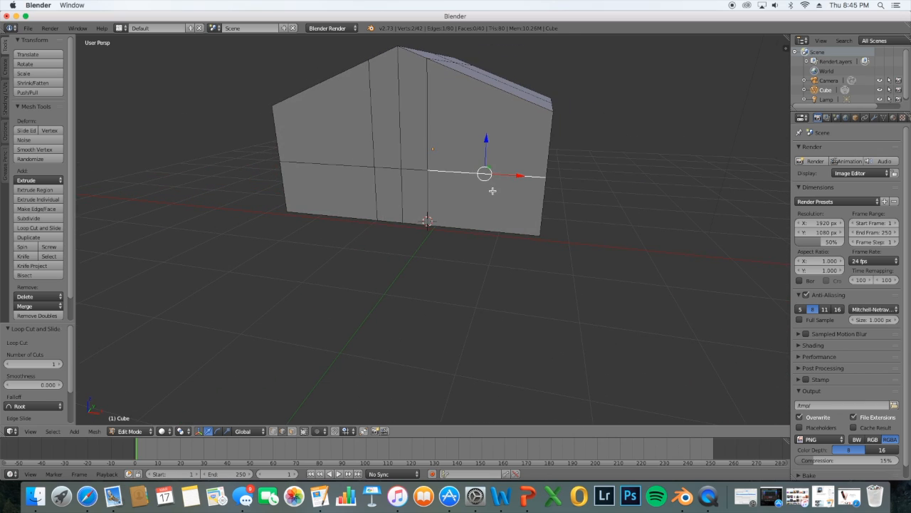
{"action": "left_click", "coordinate": [290, 431]}
{"action": "scroll", "coordinate": [437, 180], "scroll_direction": "up", "scroll_amount": 4}
{"action": "left_click", "coordinate": [412, 197]}
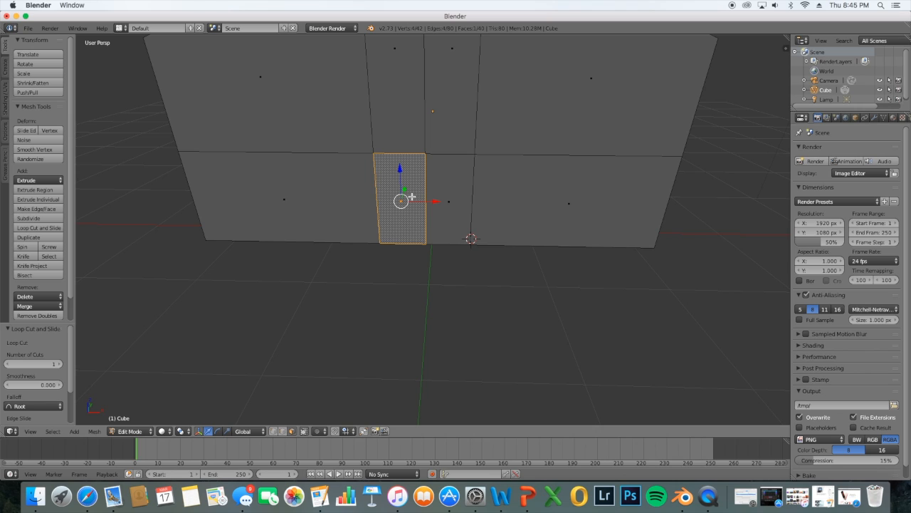
{"action": "left_click", "coordinate": [445, 190], "text": "shift"}
{"action": "middle_click_drag", "start_coordinate": [446, 238], "coordinate": [391, 241]}
{"action": "key", "text": "e"}
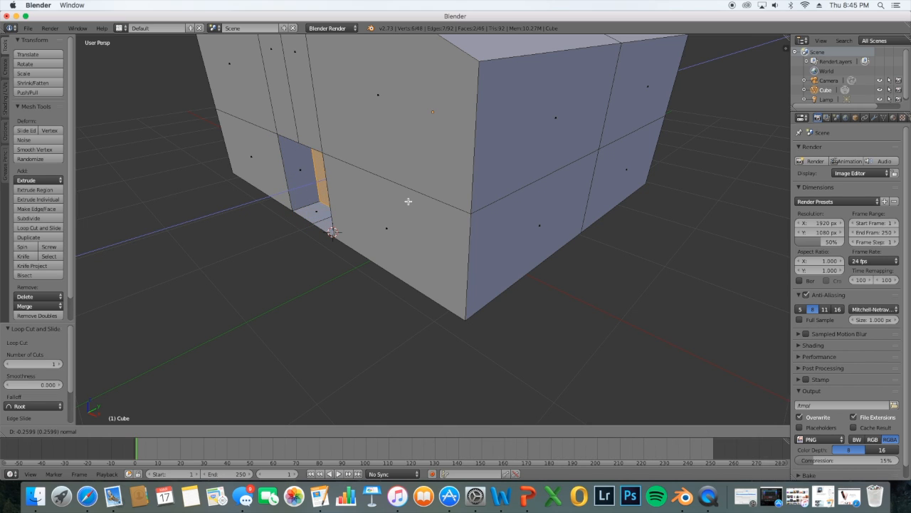
{"action": "left_click", "coordinate": [393, 208]}
{"action": "middle_click_drag", "start_coordinate": [303, 265], "coordinate": [306, 289]}
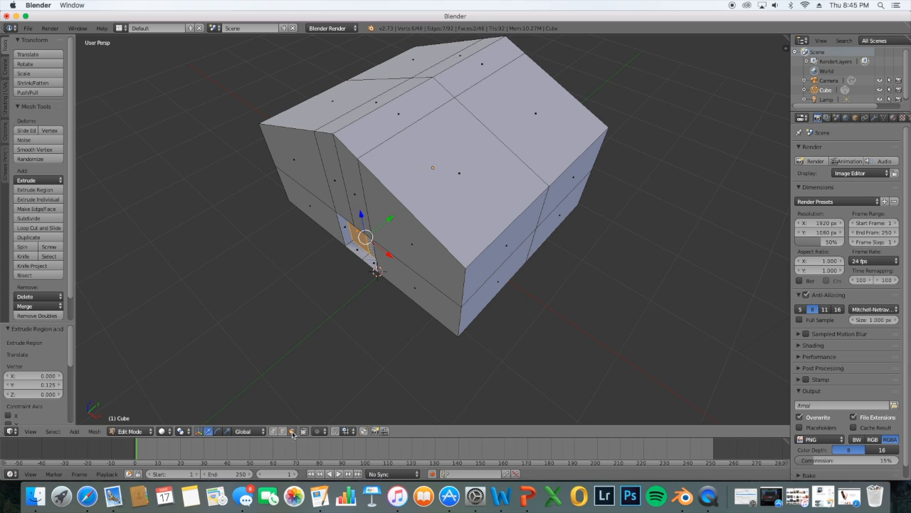
Try to raise the front roof ridge edge about 0.229 along Z and extrude it
{"action": "right_click", "coordinate": [343, 129]}
{"action": "middle_click_drag", "start_coordinate": [342, 131], "coordinate": [312, 148]}
{"action": "left_click_drag", "start_coordinate": [366, 61], "coordinate": [365, 43]}
{"action": "middle_click_drag", "start_coordinate": [362, 173], "coordinate": [423, 178]}
{"action": "key", "text": "e"}
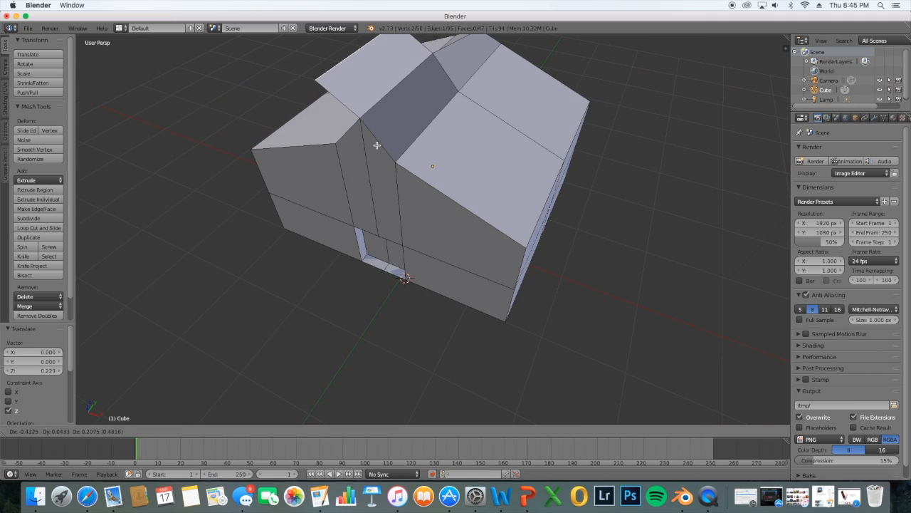
{"action": "left_click", "coordinate": [328, 172]}
{"action": "key", "text": "z"}
{"action": "key", "text": "z"}
{"action": "key", "text": "z"}
{"action": "key", "text": "z"}
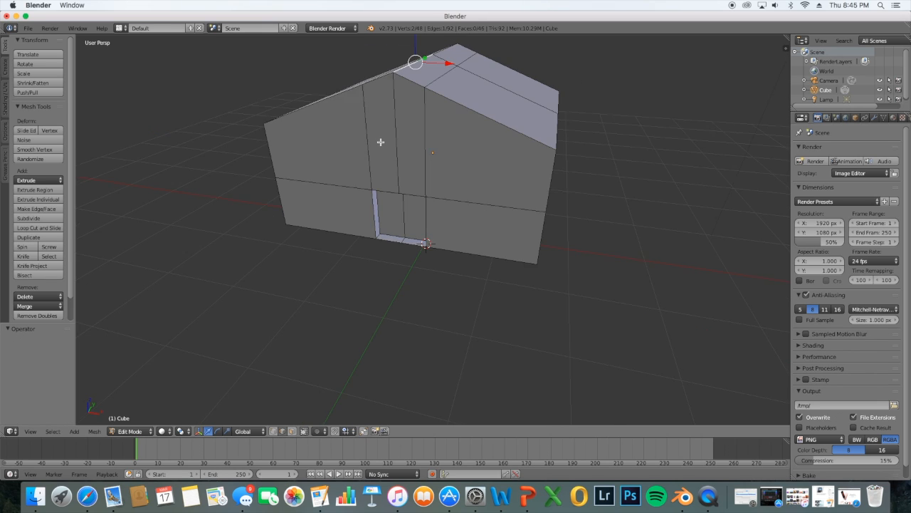
Add a loop cut parallel to the ridge on the roof slope right of the doorway, slid about 0.42 toward the ridge
{"action": "middle_click_drag", "start_coordinate": [381, 141], "coordinate": [379, 145]}
{"action": "middle_click_drag", "start_coordinate": [403, 143], "coordinate": [336, 191]}
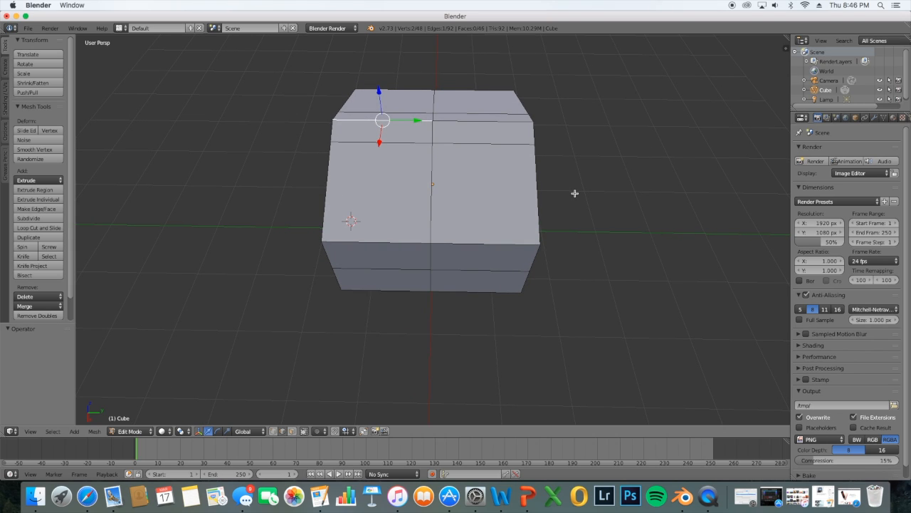
{"action": "middle_click_drag", "start_coordinate": [582, 195], "coordinate": [548, 208]}
{"action": "scroll", "coordinate": [549, 204], "scroll_direction": "up", "scroll_amount": 3}
{"action": "scroll", "coordinate": [549, 203], "scroll_direction": "down", "scroll_amount": 2}
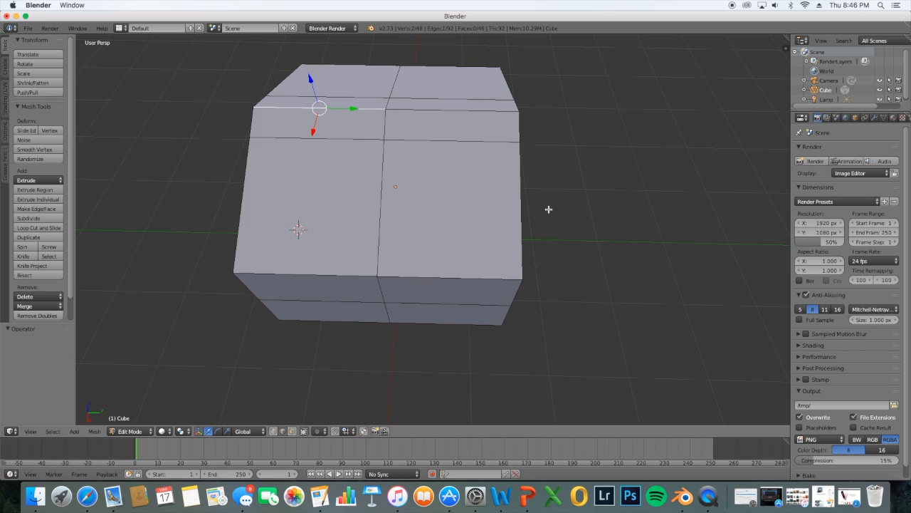
{"action": "left_click", "coordinate": [42, 228]}
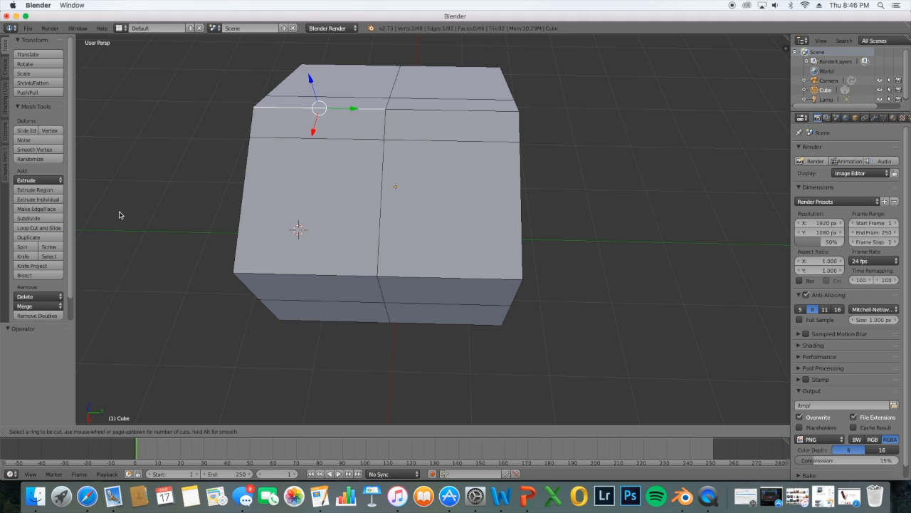
{"action": "left_click", "coordinate": [385, 206]}
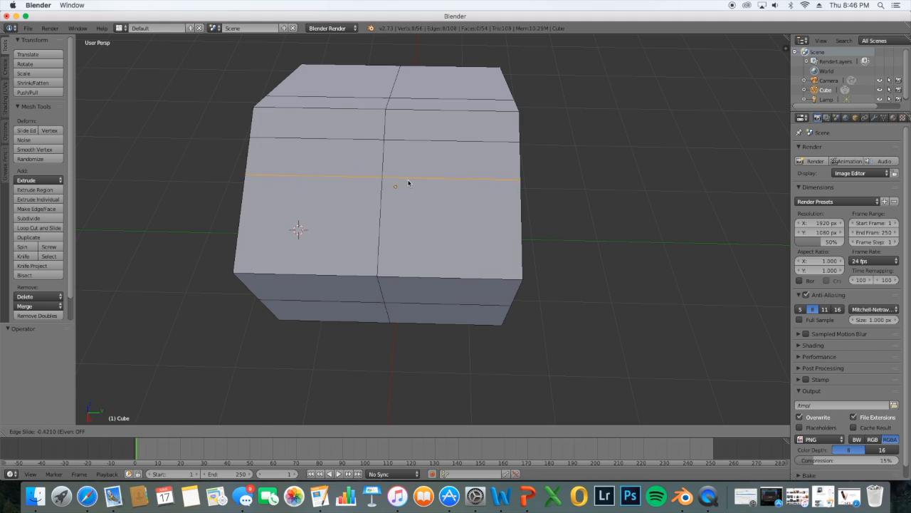
{"action": "left_click", "coordinate": [408, 183]}
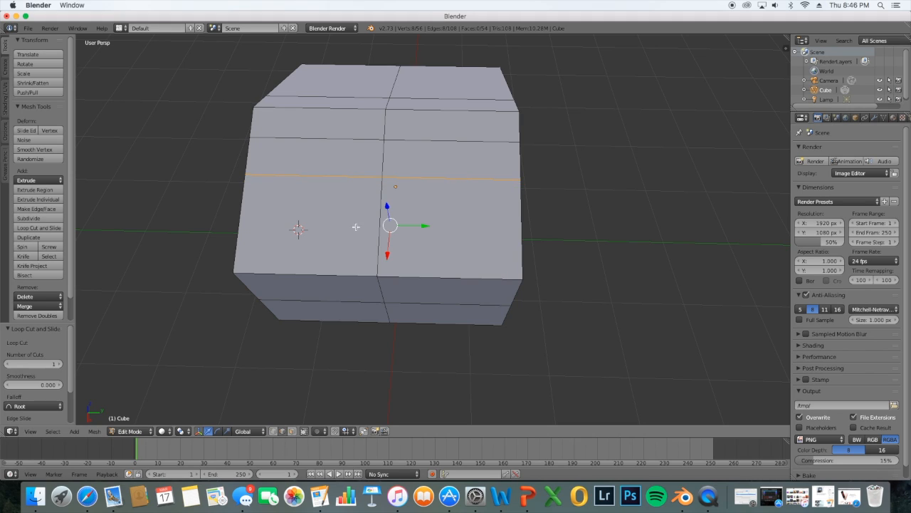
Add a crosswise loop cut to the rear half of the house, slid about 0.42 toward the middle loop
{"action": "left_click", "coordinate": [37, 227]}
{"action": "left_click", "coordinate": [409, 150]}
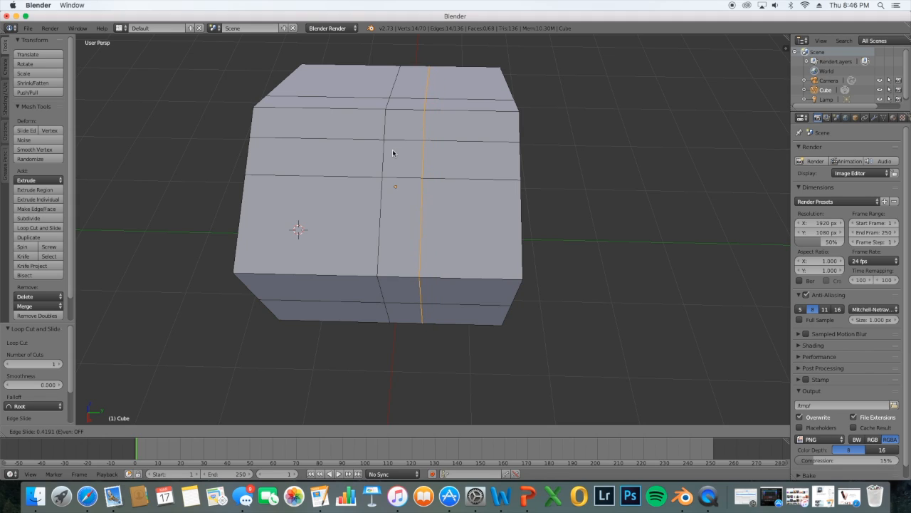
{"action": "left_click", "coordinate": [390, 152]}
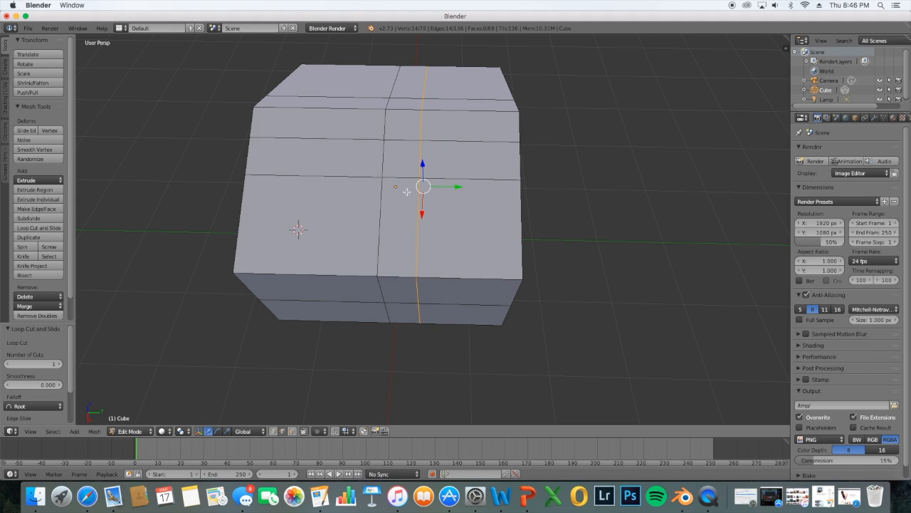
In face selection, extrude the small roof face enclosed by the loop cuts upward about 0.553 along global Z as a chimney
{"action": "right_click", "coordinate": [420, 174]}
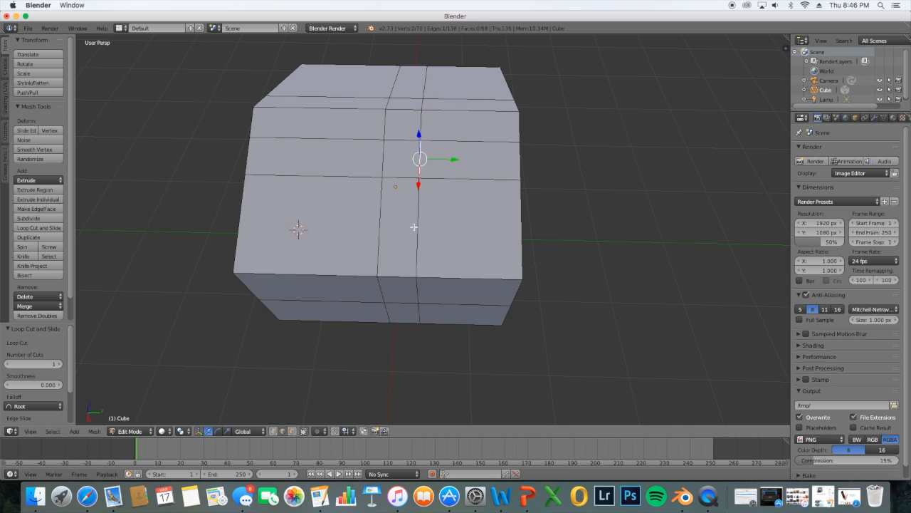
{"action": "middle_click_drag", "start_coordinate": [410, 228], "coordinate": [338, 354]}
{"action": "left_click", "coordinate": [291, 432]}
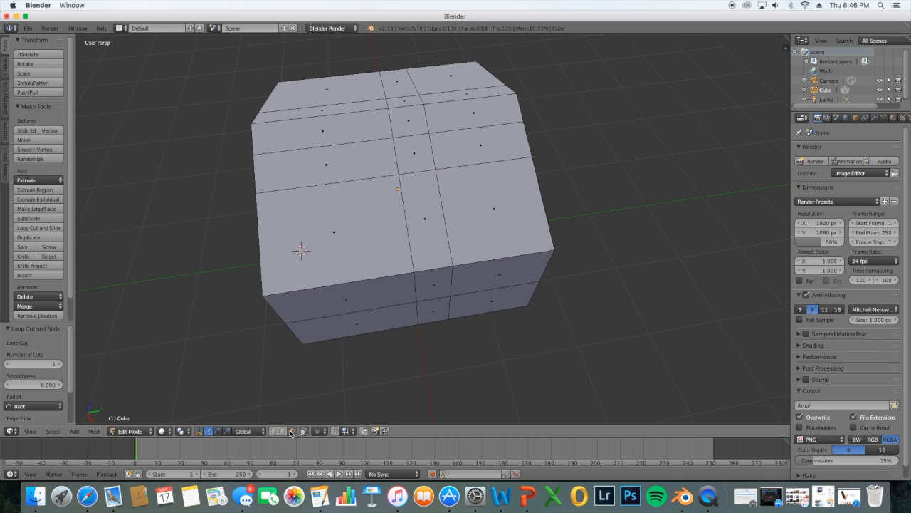
{"action": "right_click", "coordinate": [423, 144]}
{"action": "middle_click_drag", "start_coordinate": [423, 143], "coordinate": [495, 183]}
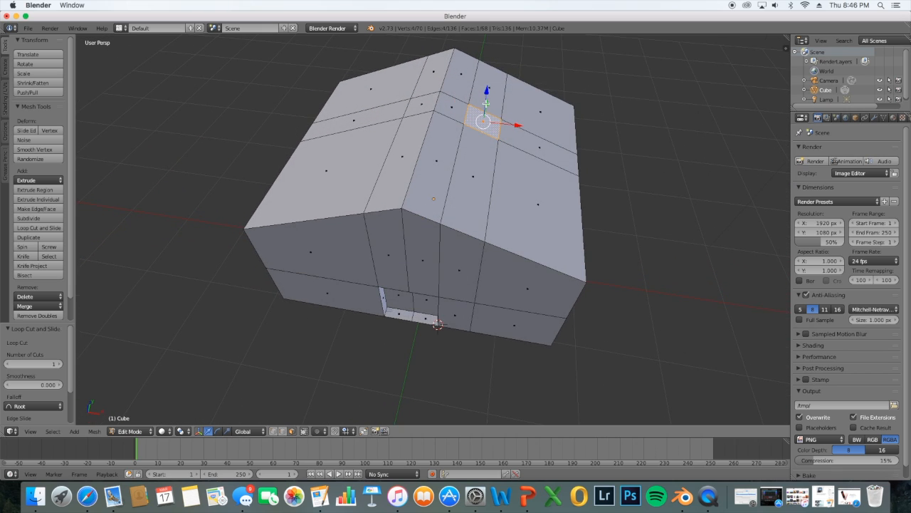
{"action": "left_click_drag", "start_coordinate": [486, 91], "coordinate": [499, 49]}
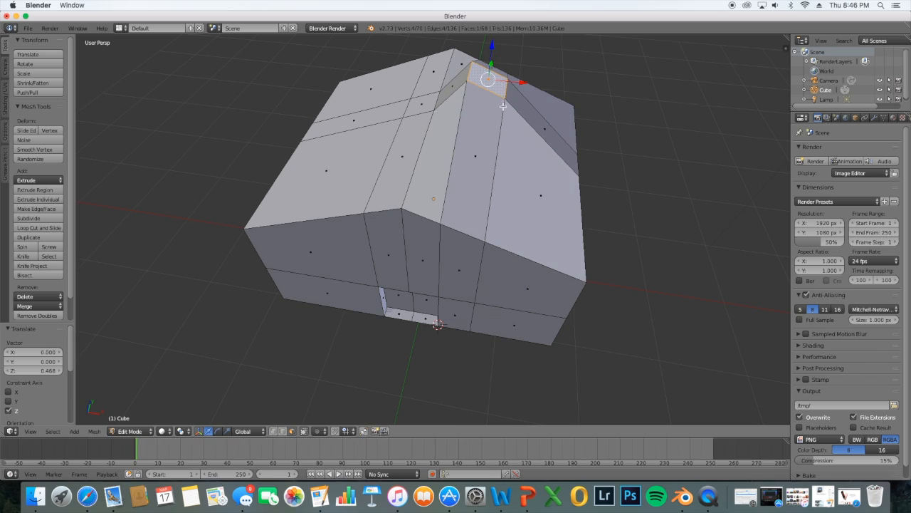
{"action": "key", "text": "ctrl+z"}
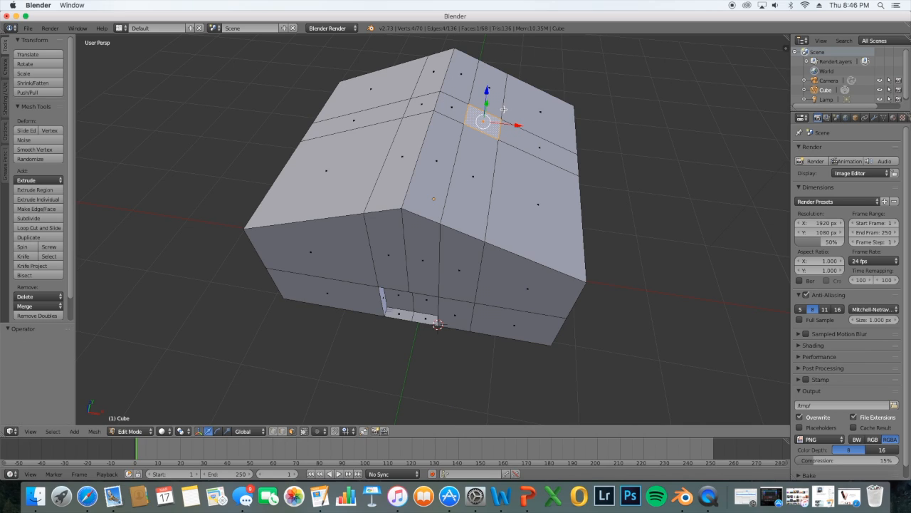
{"action": "key", "text": "e"}
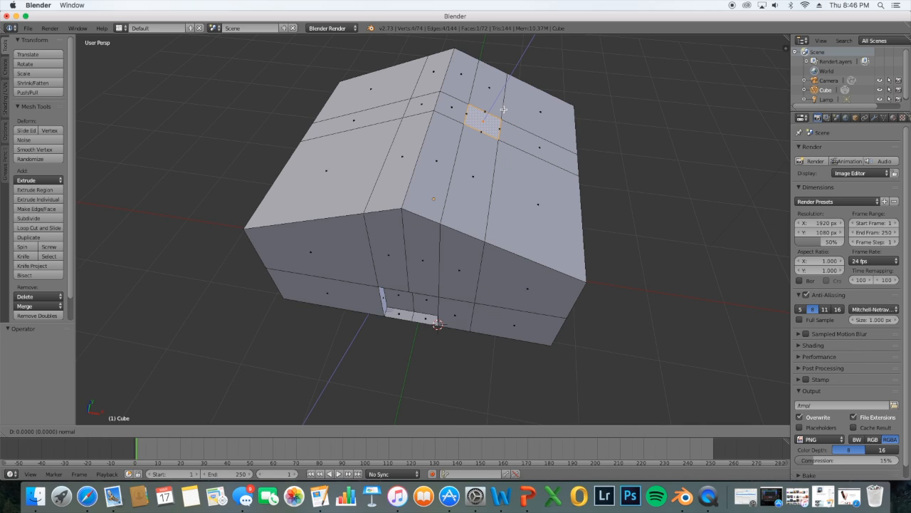
{"action": "key", "text": "z"}
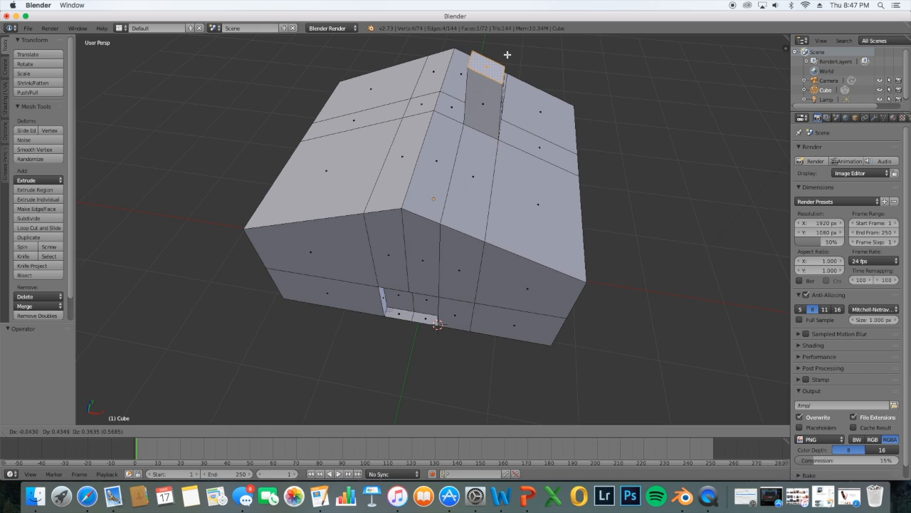
{"action": "key", "text": "z"}
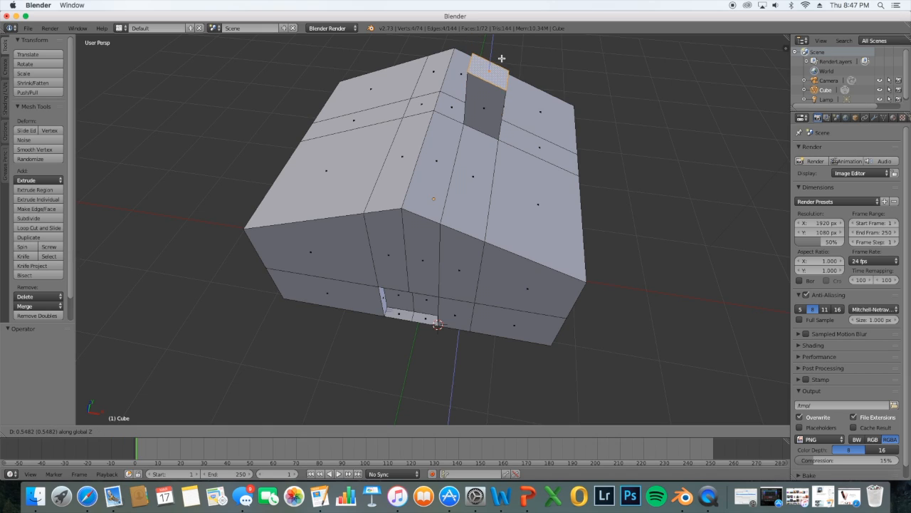
{"action": "left_click", "coordinate": [502, 58]}
{"action": "mouse_move", "coordinate": [502, 381]}
{"action": "middle_mouse_down"}
{"action": "mouse_move", "coordinate": [510, 353]}
{"action": "mouse_move", "coordinate": [507, 367]}
{"action": "middle_mouse_up"}
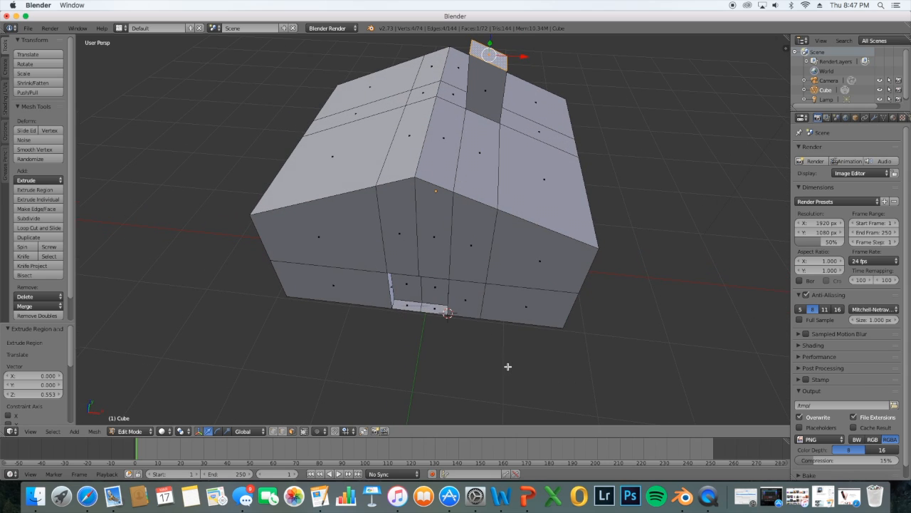
Rotate the chimney's top face about -20.62° around the global Y axis to level it
{"action": "key", "text": "r"}
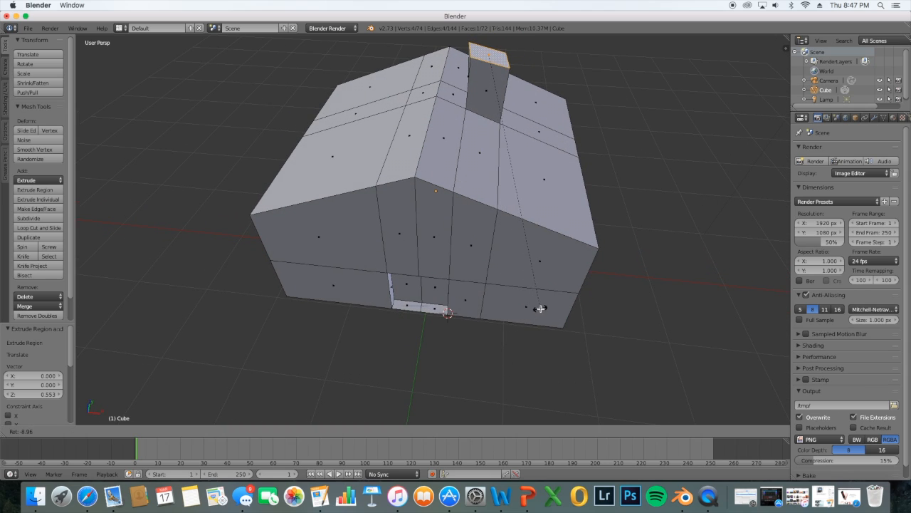
{"action": "key", "text": "x"}
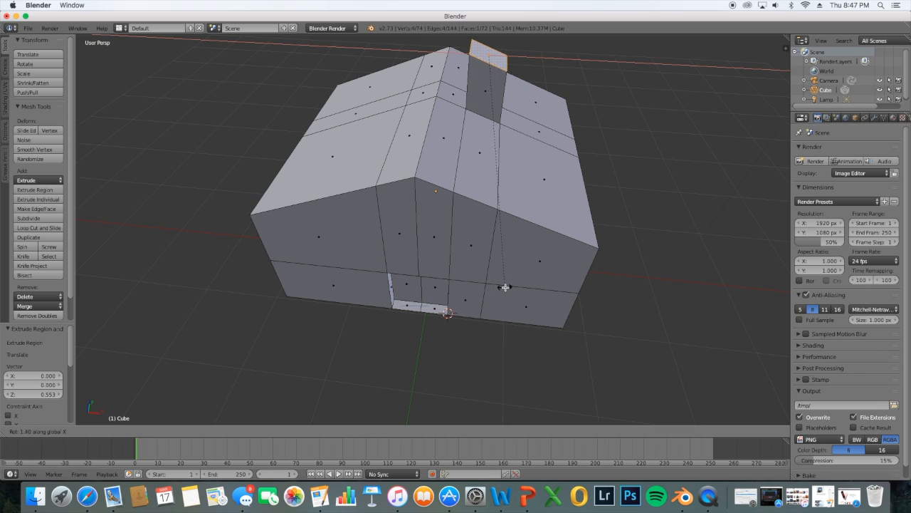
{"action": "key", "text": "z"}
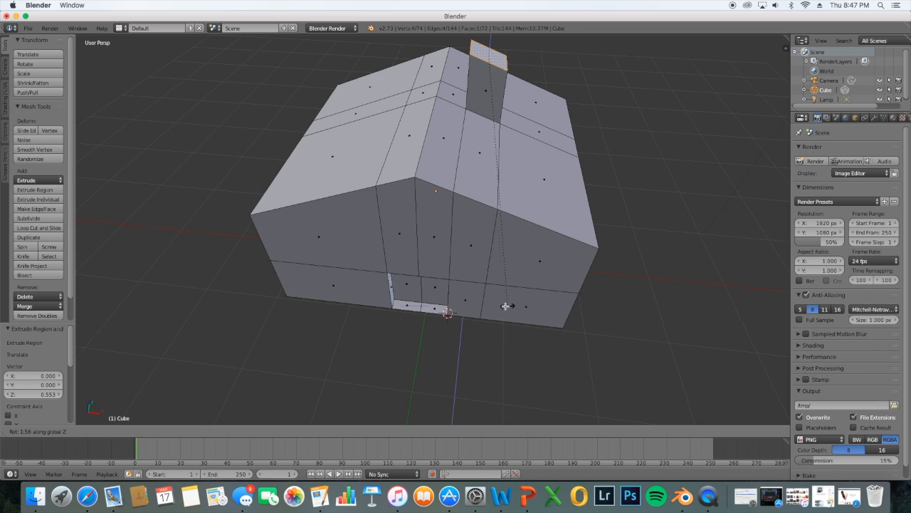
{"action": "key", "text": "y"}
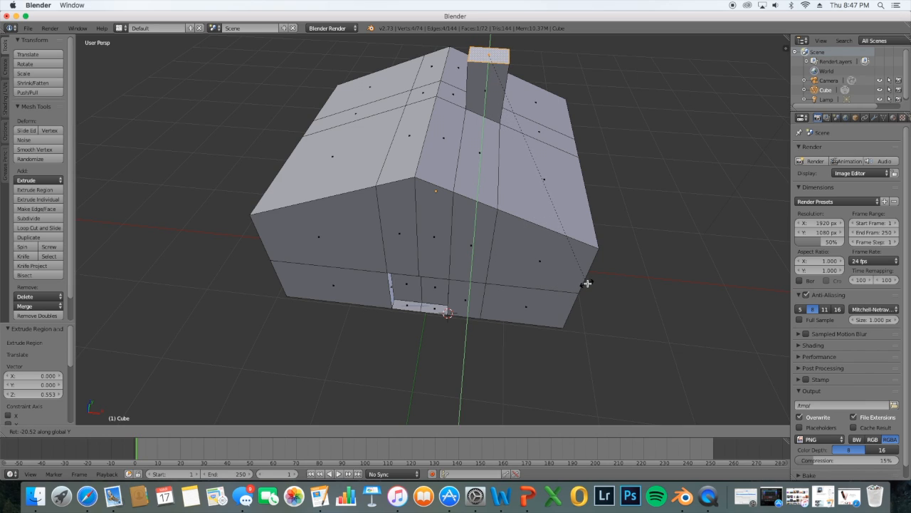
{"action": "left_click", "coordinate": [588, 282]}
{"action": "middle_click_drag", "start_coordinate": [589, 283], "coordinate": [487, 119]}
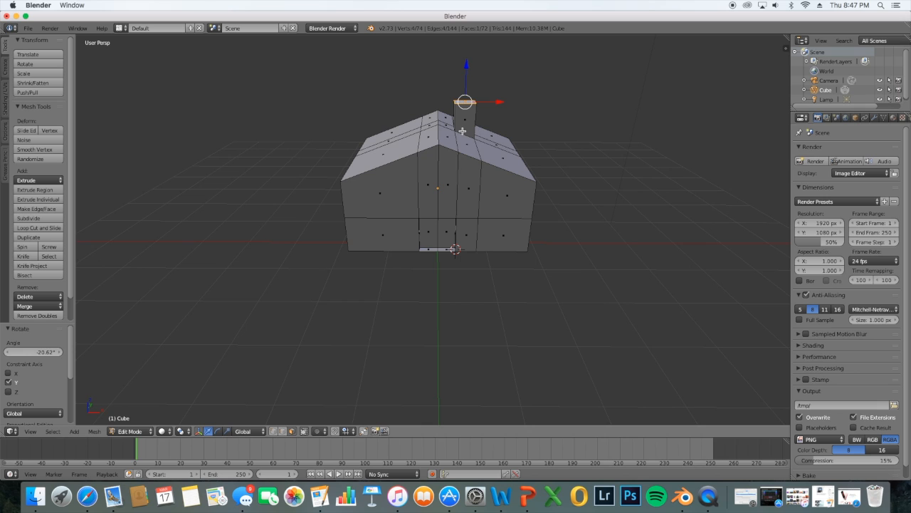
{"action": "middle_click_drag", "start_coordinate": [487, 154], "coordinate": [380, 192]}
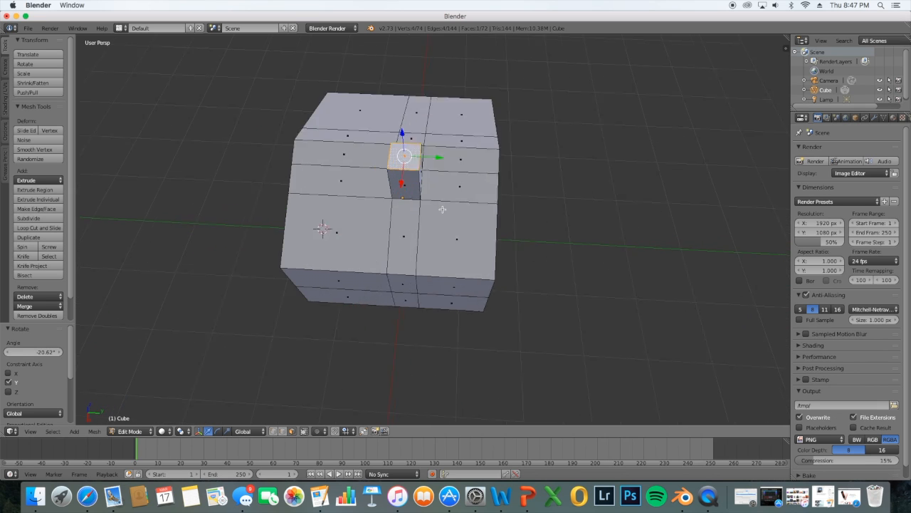
Knife a small triangular face into the roof slope opposite the chimney, where the crosswise and lengthwise loops meet
{"action": "scroll", "coordinate": [442, 209], "scroll_direction": "up", "scroll_amount": 3}
{"action": "middle_click_drag", "start_coordinate": [442, 209], "coordinate": [563, 210]}
{"action": "scroll", "coordinate": [563, 211], "scroll_direction": "up", "scroll_amount": 5}
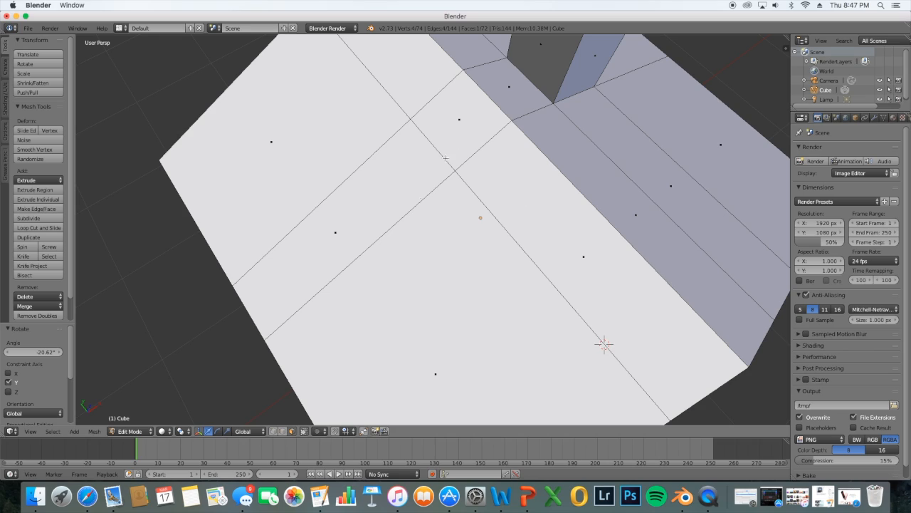
{"action": "left_click", "coordinate": [24, 255]}
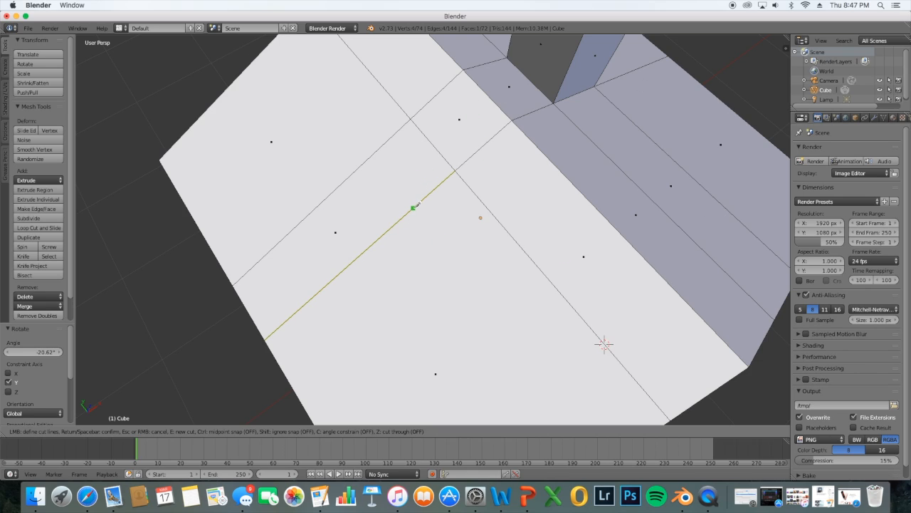
{"action": "left_click", "coordinate": [413, 208]}
{"action": "left_click", "coordinate": [484, 204]}
{"action": "left_click", "coordinate": [455, 171]}
{"action": "key", "text": "ctrl+z"}
{"action": "key", "text": "Return"}
{"action": "middle_click_drag", "start_coordinate": [432, 213], "coordinate": [194, 262]}
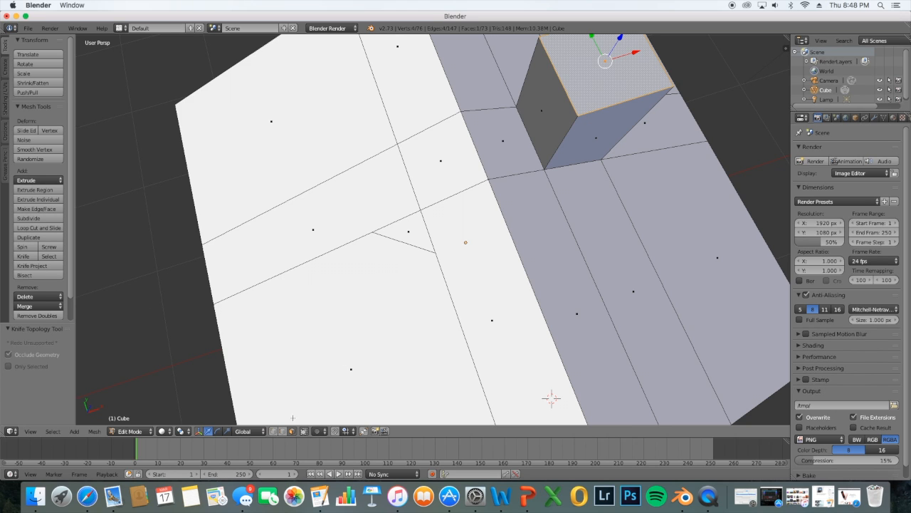
{"action": "key", "text": "Return"}
Try to raise the small triangular roof face about 0.032 along Z and extrude it
{"action": "middle_click_drag", "start_coordinate": [410, 228], "coordinate": [420, 274]}
{"action": "key", "text": "g"}
{"action": "key", "text": "z"}
{"action": "left_click", "coordinate": [349, 84]}
{"action": "key", "text": "e"}
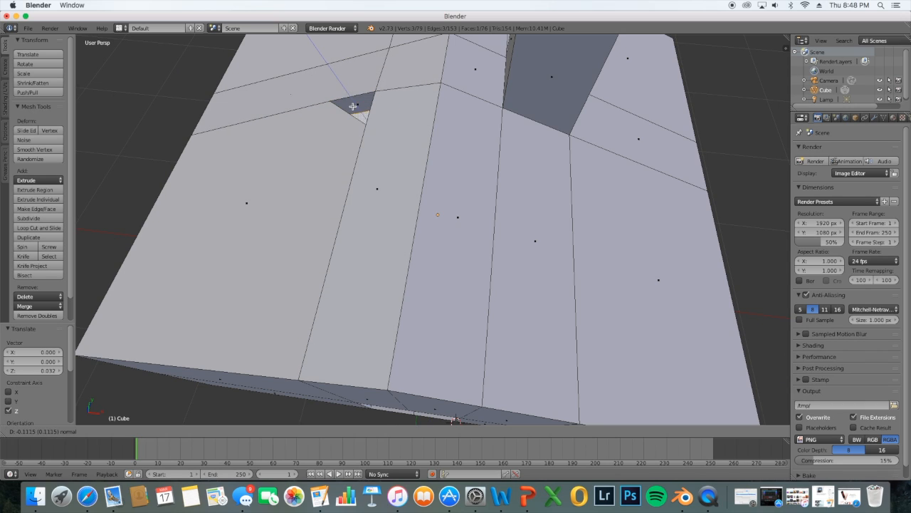
{"action": "left_click", "coordinate": [328, 59]}
{"action": "middle_click_drag", "start_coordinate": [327, 58], "coordinate": [395, 142]}
{"action": "key", "text": "ctrl+z"}
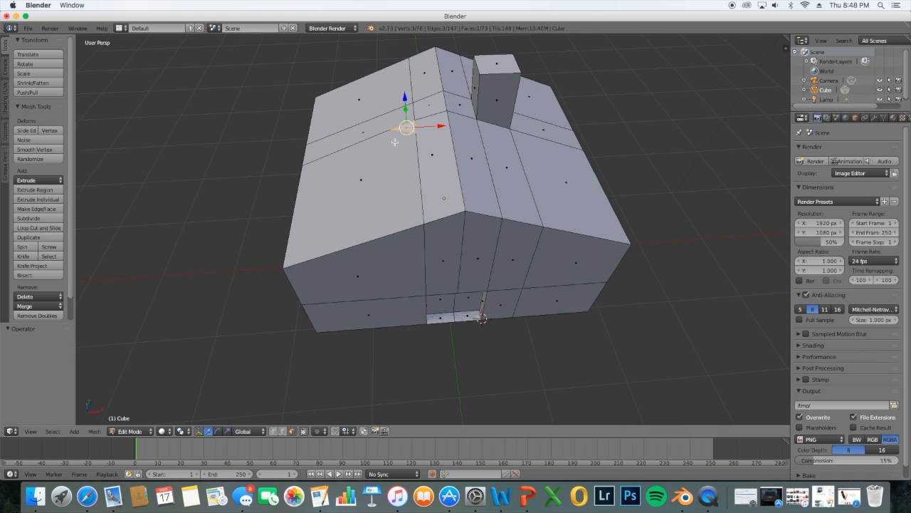
{"action": "key", "text": "ctrl+z"}
{"action": "key", "text": "z"}
{"action": "key", "text": "z"}
{"action": "key", "text": "ctrl+z"}
{"action": "middle_click_drag", "start_coordinate": [602, 134], "coordinate": [597, 95]}
{"action": "scroll", "coordinate": [588, 112], "scroll_direction": "up", "scroll_amount": 6}
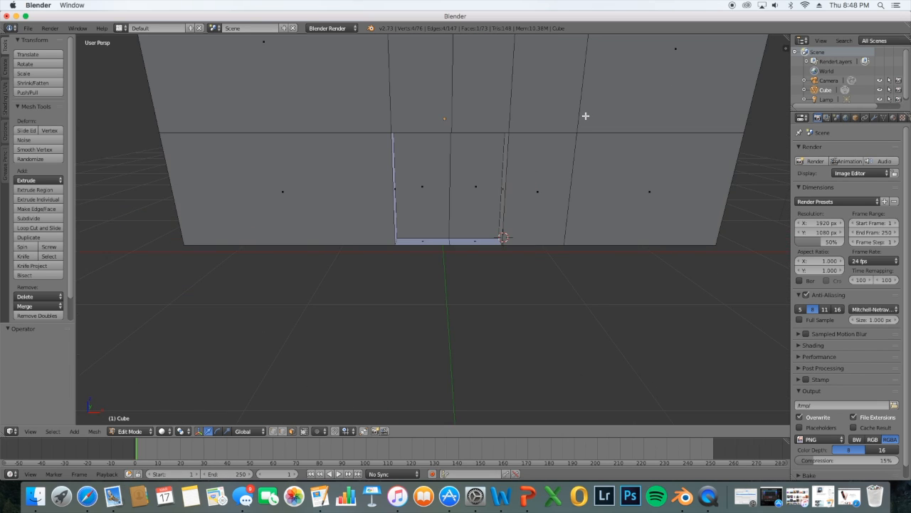
{"action": "mouse_move", "coordinate": [583, 132]}
{"action": "middle_mouse_down"}
{"action": "mouse_move", "coordinate": [582, 124]}
{"action": "mouse_move", "coordinate": [577, 129]}
{"action": "middle_mouse_up"}
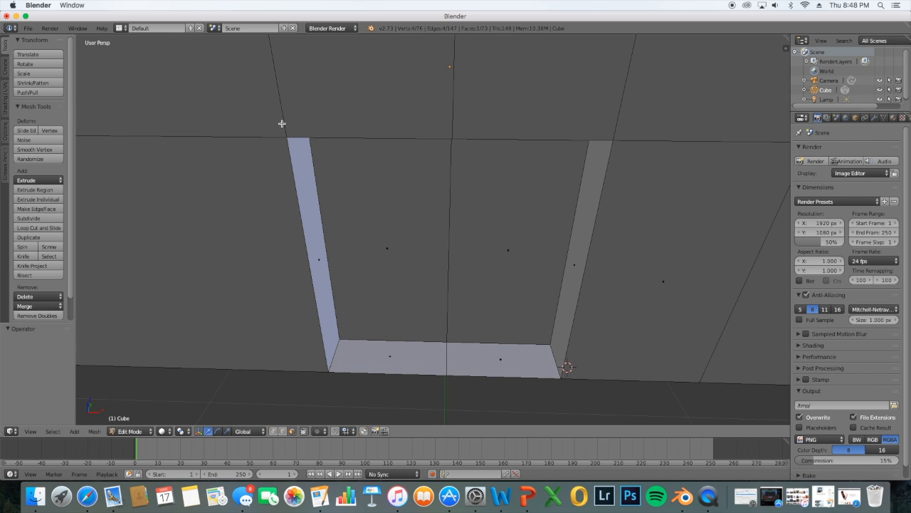
Add a horizontal loop cut around the house walls above the existing one, with an edge slide of about -0.418
{"action": "middle_click_drag", "start_coordinate": [609, 164], "coordinate": [513, 167]}
{"action": "scroll", "coordinate": [504, 161], "scroll_direction": "down", "scroll_amount": 5}
{"action": "left_click", "coordinate": [37, 227]}
{"action": "left_click", "coordinate": [393, 150]}
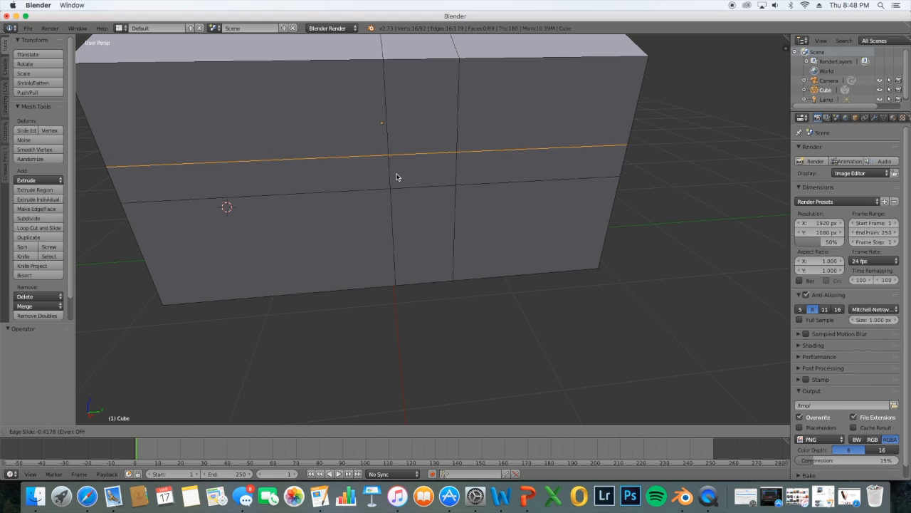
{"action": "left_click", "coordinate": [398, 177]}
Knife a short horizontal edge just above the upper wall loop, spanning between the two vertical edges
{"action": "scroll", "coordinate": [413, 154], "scroll_direction": "up", "scroll_amount": 4}
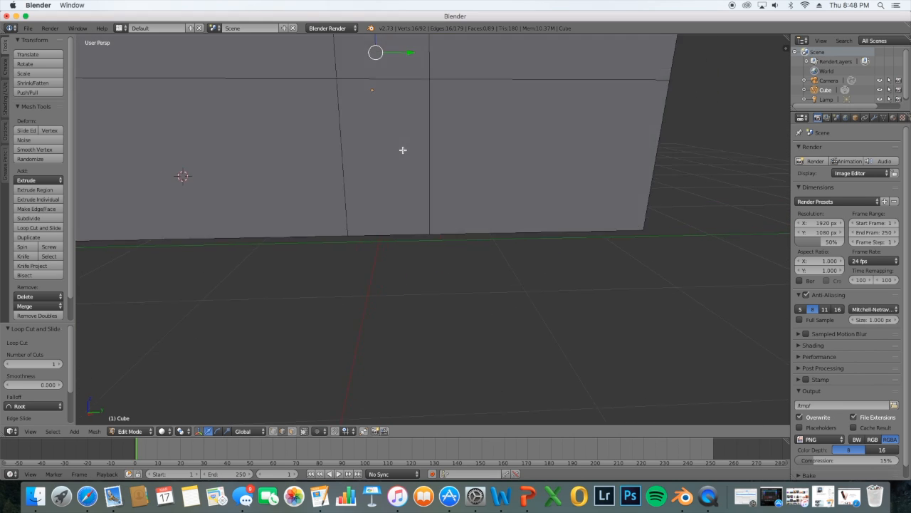
{"action": "scroll", "coordinate": [403, 148], "scroll_direction": "down", "scroll_amount": 2}
{"action": "scroll", "coordinate": [403, 163], "scroll_direction": "up", "scroll_amount": 3}
{"action": "middle_click_drag", "start_coordinate": [406, 165], "coordinate": [418, 191], "text": "shift"}
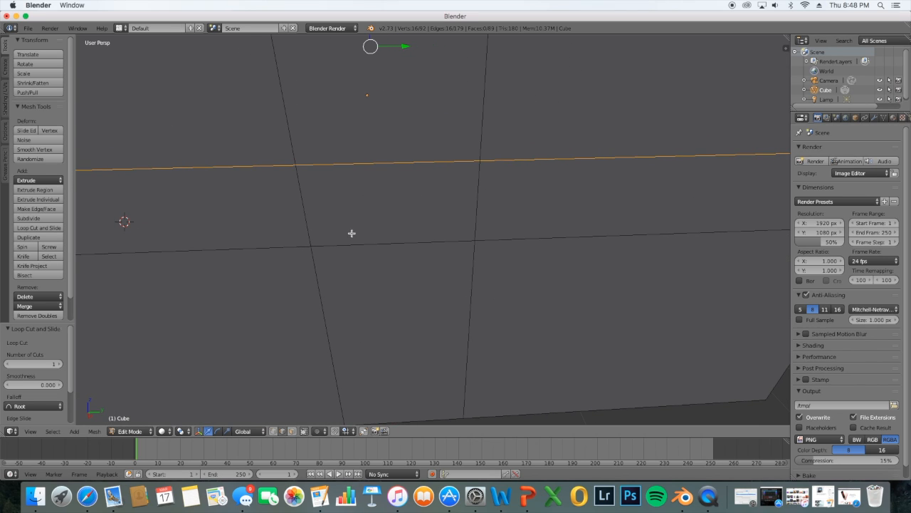
{"action": "left_click", "coordinate": [24, 256]}
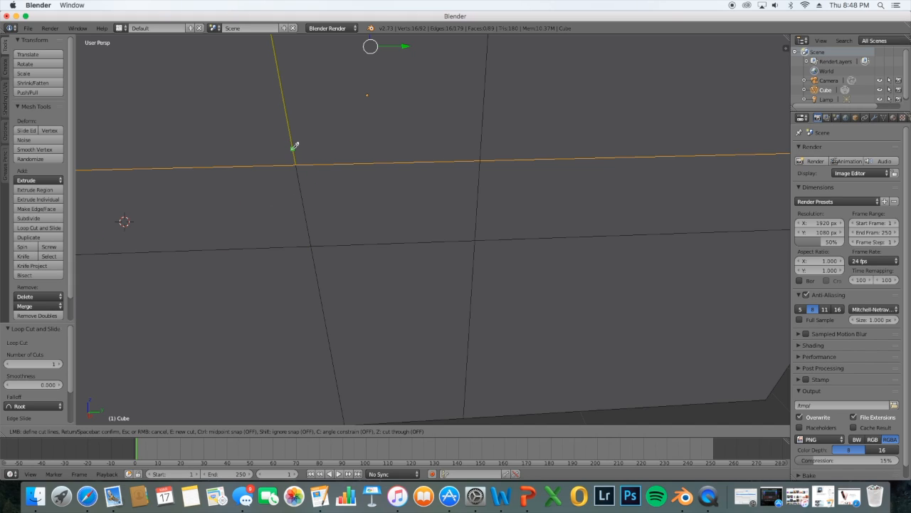
{"action": "left_click", "coordinate": [293, 147]}
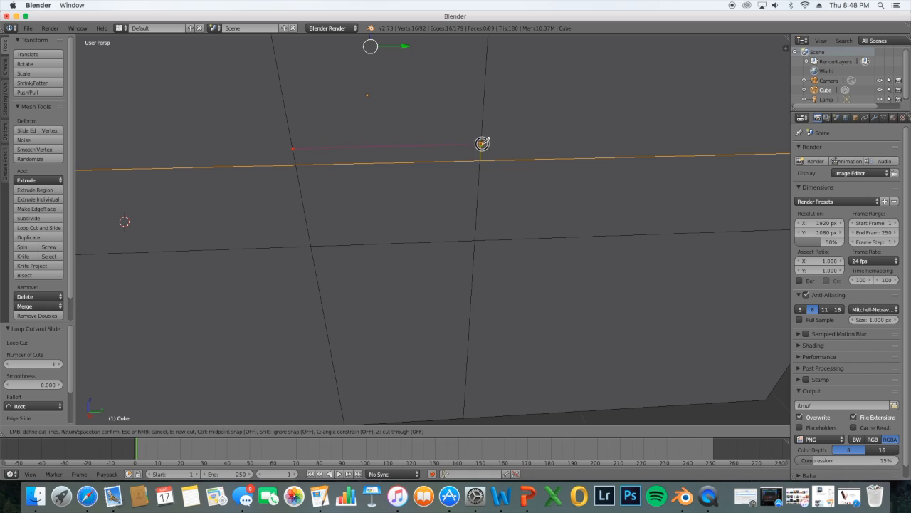
{"action": "left_click", "coordinate": [482, 143]}
{"action": "key", "text": "Return"}
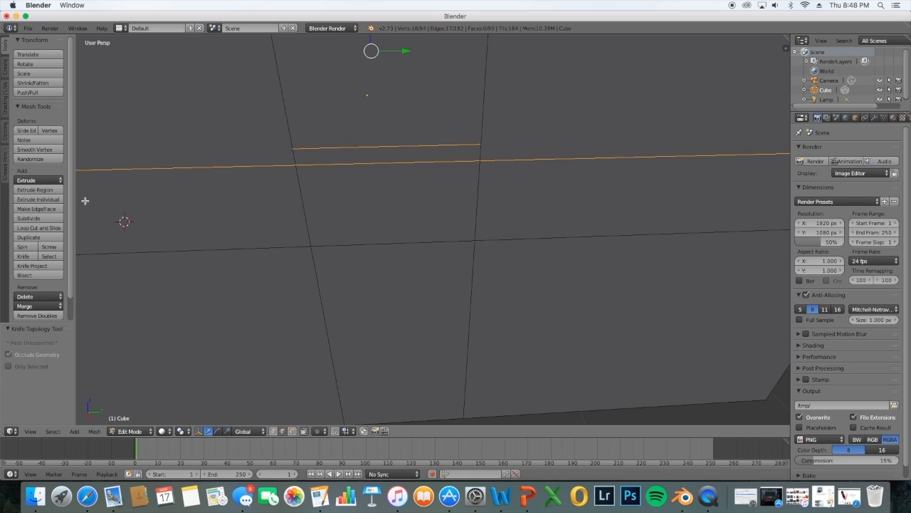
Knife a matching short horizontal edge just below the lower wall loop, between the same two vertical edges
{"action": "left_click", "coordinate": [23, 256]}
{"action": "left_click", "coordinate": [314, 255]}
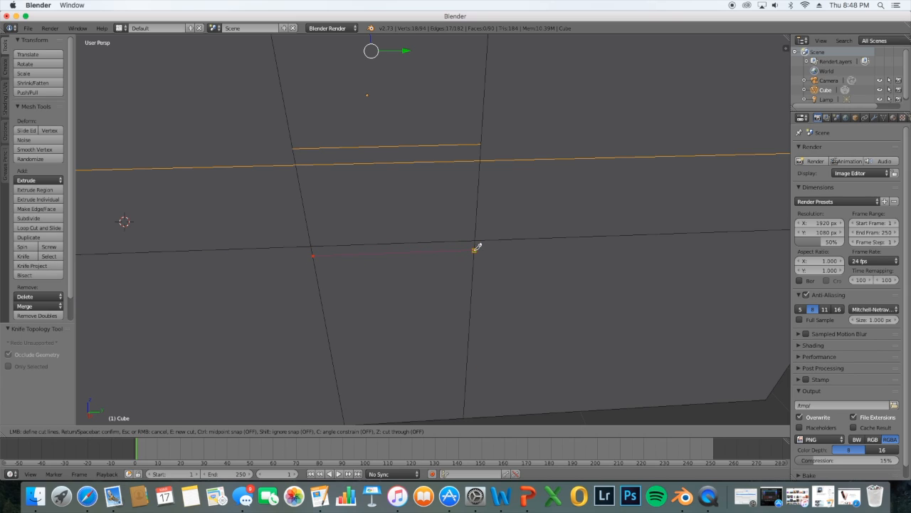
{"action": "left_click", "coordinate": [475, 250]}
{"action": "key", "text": "Return"}
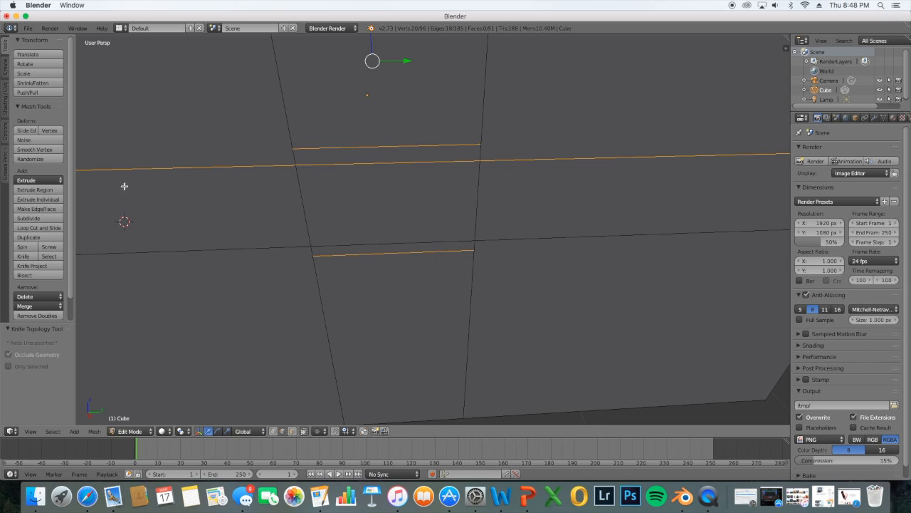
Loop cut the left section of the horizontal band, sliding the edge about 0.951 to sit beside the left vertical edge
{"action": "left_click", "coordinate": [38, 228]}
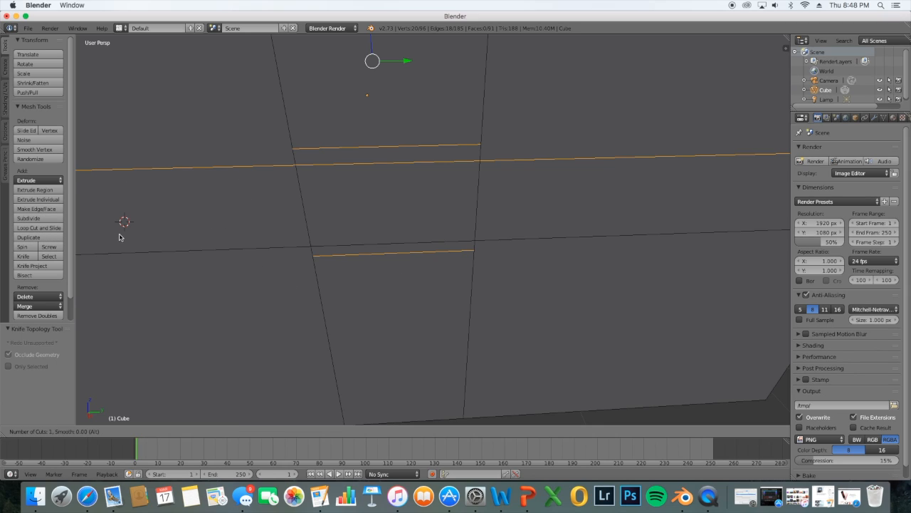
{"action": "key", "text": "Escape"}
{"action": "scroll", "coordinate": [133, 217], "scroll_direction": "down", "scroll_amount": 7}
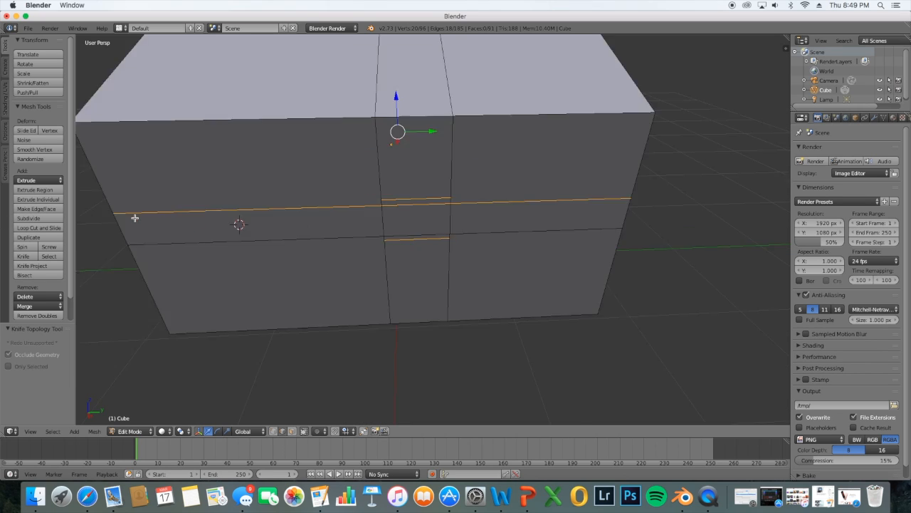
{"action": "scroll", "coordinate": [156, 220], "scroll_direction": "up", "scroll_amount": 2}
{"action": "left_click", "coordinate": [38, 228]}
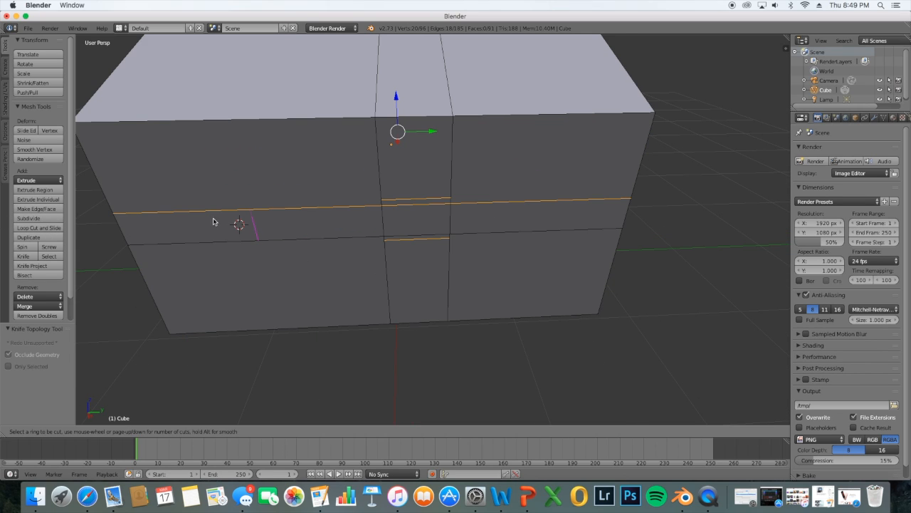
{"action": "left_click", "coordinate": [371, 218]}
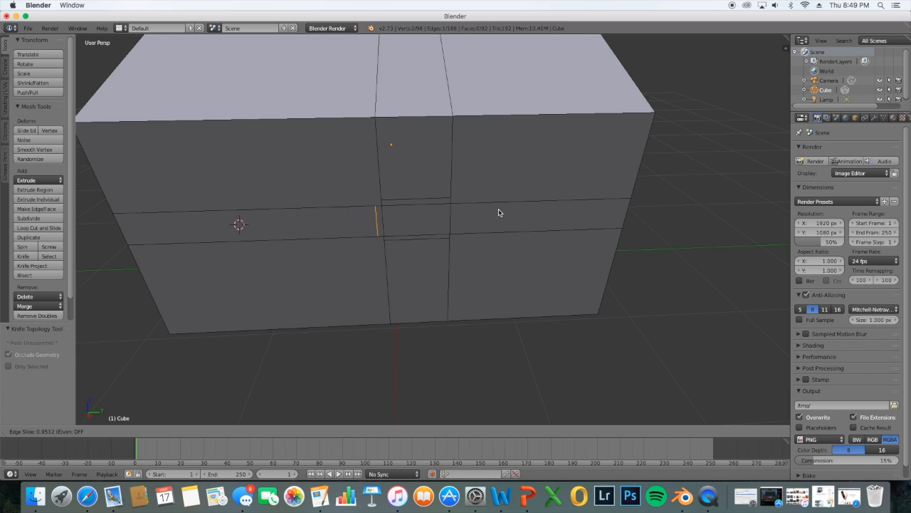
{"action": "left_click", "coordinate": [498, 212]}
Try a horizontal loop cut through the middle of the band between the two wall loops
{"action": "left_click", "coordinate": [37, 227]}
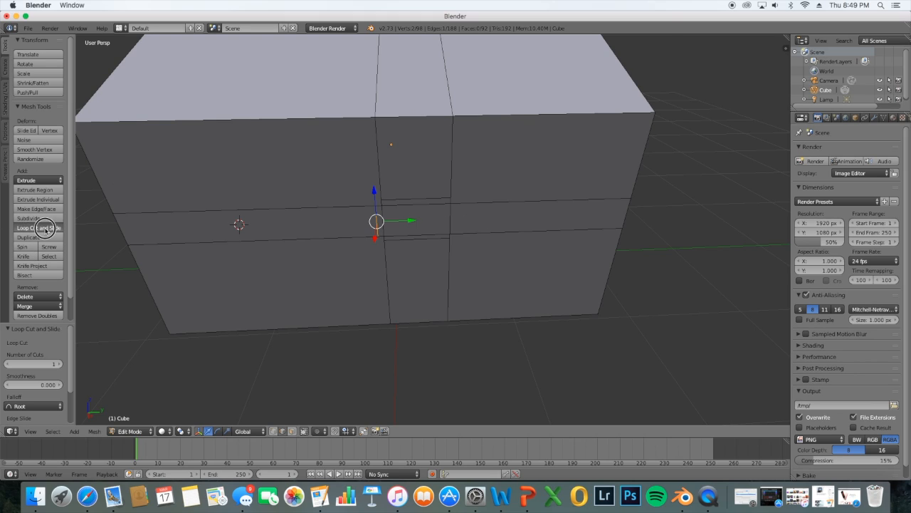
{"action": "left_click", "coordinate": [453, 216]}
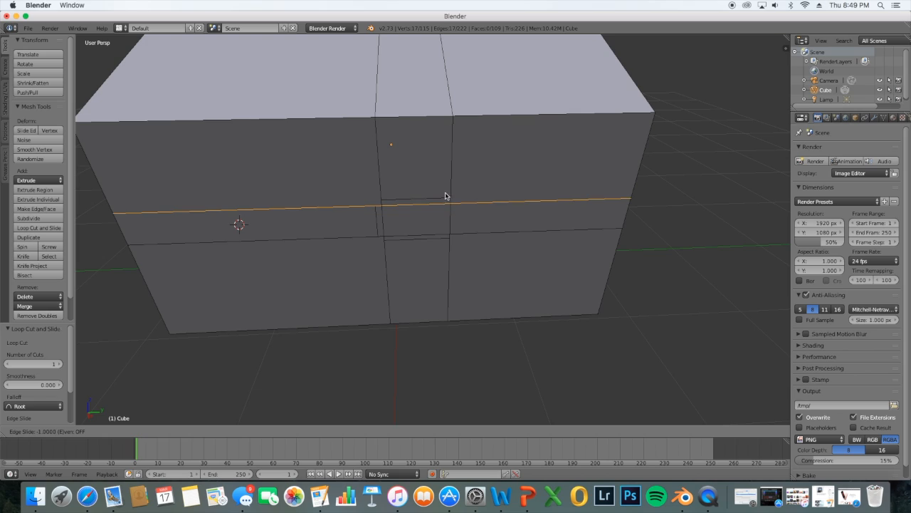
{"action": "left_click", "coordinate": [445, 220]}
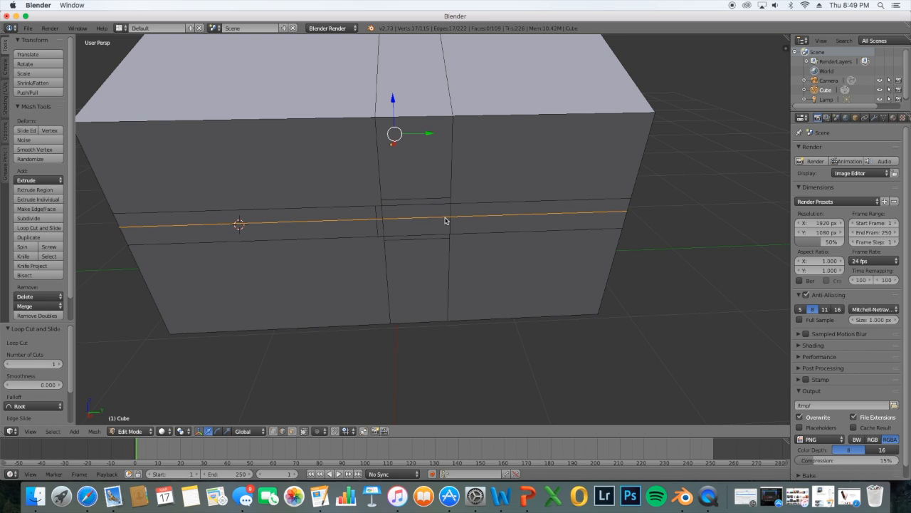
{"action": "right_click", "coordinate": [445, 218]}
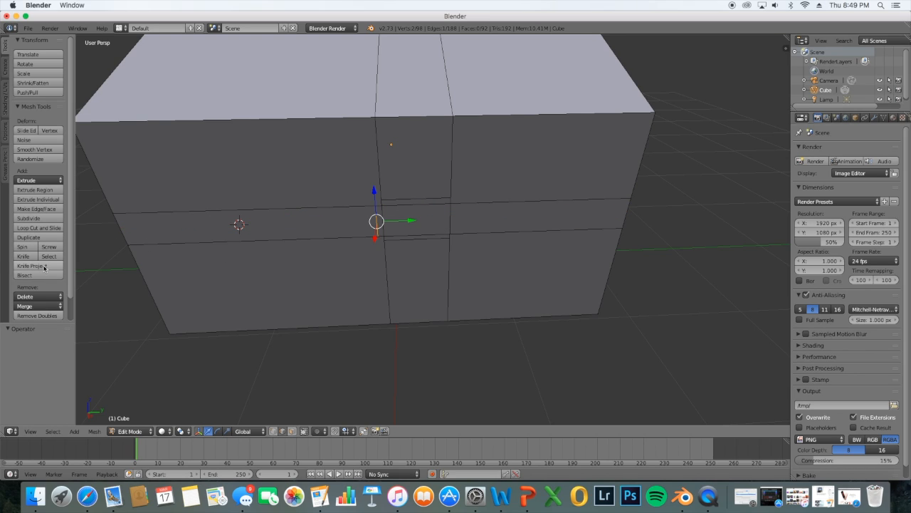
Knife a short vertical edge just outside the right vertical edge, spanning between the two horizontal wall loops
{"action": "left_click", "coordinate": [24, 255]}
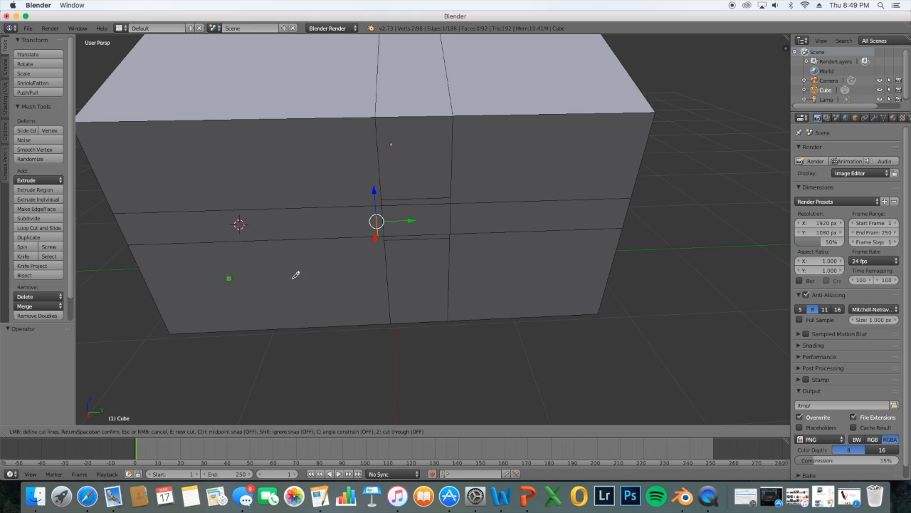
{"action": "left_click", "coordinate": [460, 203]}
{"action": "left_click", "coordinate": [461, 232]}
{"action": "key", "text": "Return"}
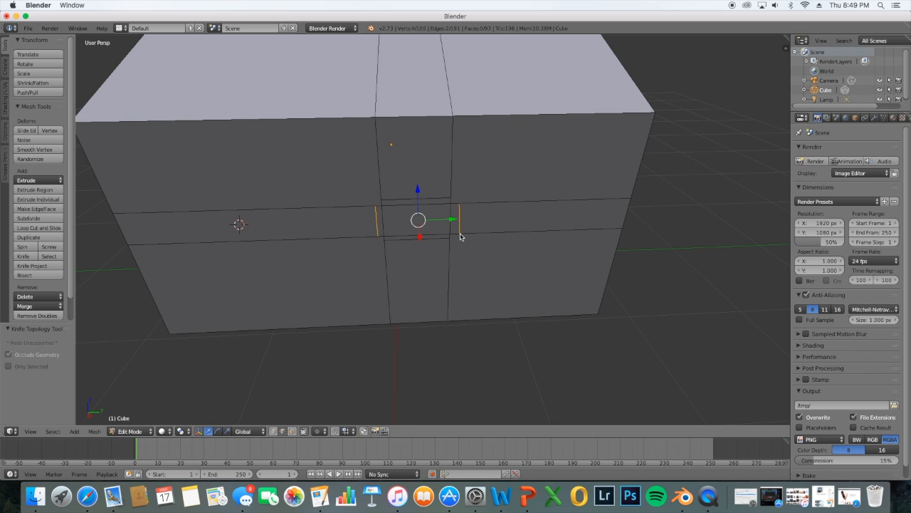
Knife a horizontal edge from the right end of the lower short edge out to the wall's right corner
{"action": "scroll", "coordinate": [527, 145], "scroll_direction": "down", "scroll_amount": 2}
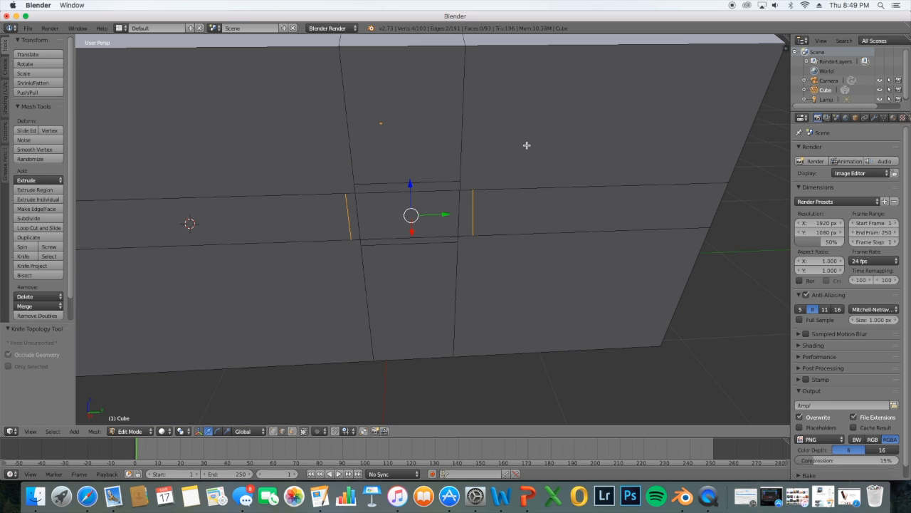
{"action": "mouse_move", "coordinate": [527, 145]}
{"action": "middle_mouse_down"}
{"action": "mouse_move", "coordinate": [517, 131]}
{"action": "mouse_move", "coordinate": [518, 140]}
{"action": "middle_mouse_up"}
{"action": "scroll", "coordinate": [517, 132], "scroll_direction": "up", "scroll_amount": 2}
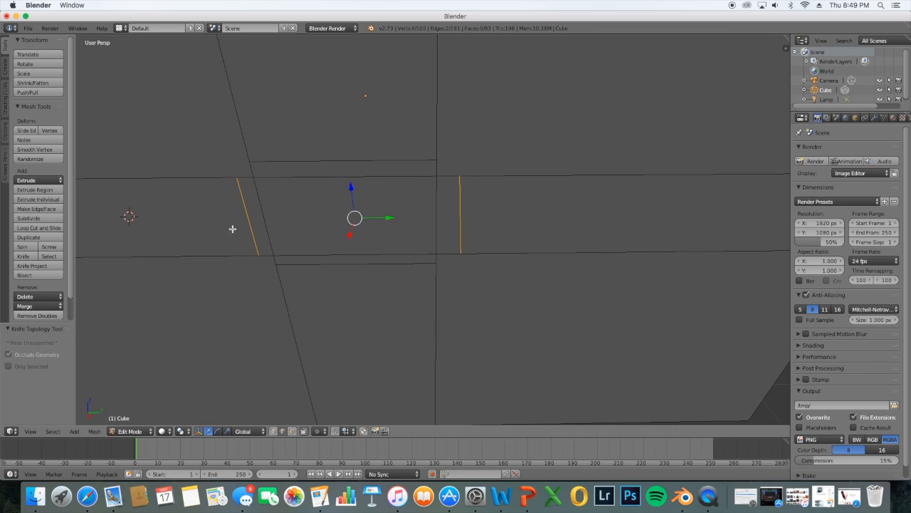
{"action": "left_click", "coordinate": [23, 256]}
{"action": "scroll", "coordinate": [460, 261], "scroll_direction": "down", "scroll_amount": 2}
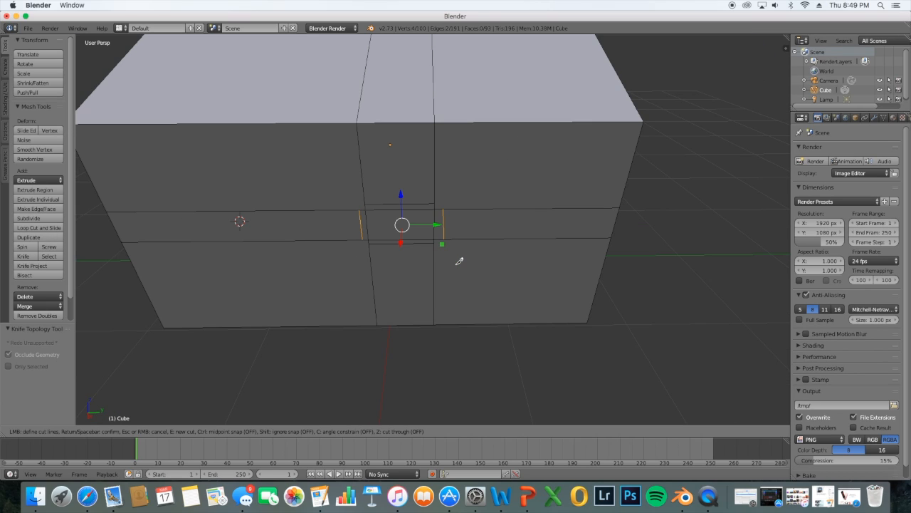
{"action": "left_click", "coordinate": [434, 244]}
{"action": "left_click", "coordinate": [610, 242]}
{"action": "key", "text": "Return"}
Knife the short right-hand vertical edge down from the lower wall loop to the new horizontal edge beneath it
{"action": "scroll", "coordinate": [453, 270], "scroll_direction": "up", "scroll_amount": 5}
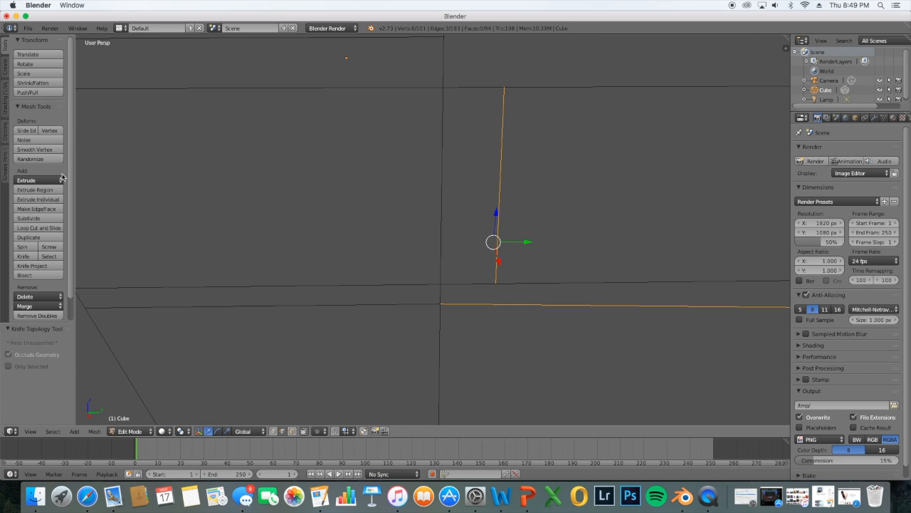
{"action": "left_click", "coordinate": [24, 256]}
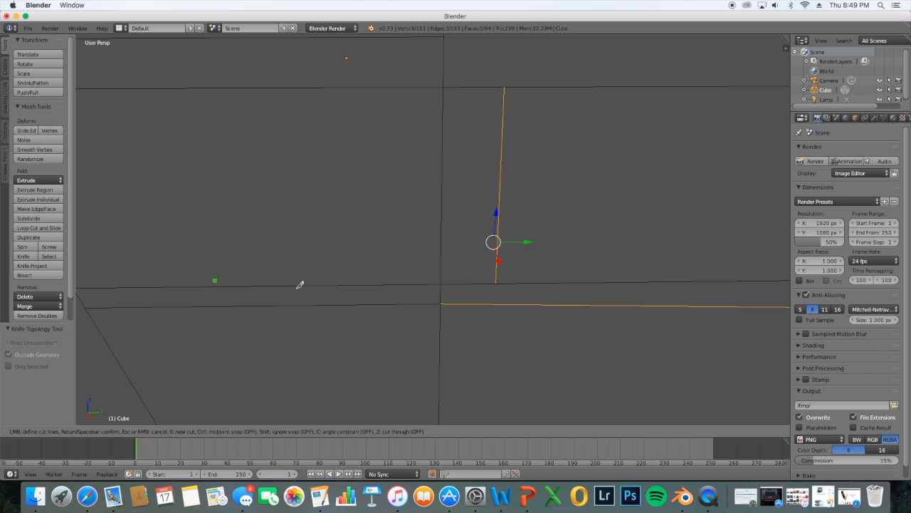
{"action": "left_click", "coordinate": [497, 283]}
{"action": "left_click", "coordinate": [499, 304]}
{"action": "key", "text": "Return"}
Knife a vertical edge from the top of the short left-hand vertical edge up to the roof edge
{"action": "scroll", "coordinate": [479, 284], "scroll_direction": "down", "scroll_amount": 3}
{"action": "scroll", "coordinate": [478, 284], "scroll_direction": "up", "scroll_amount": 2}
{"action": "mouse_move", "coordinate": [479, 283]}
{"action": "middle_mouse_down"}
{"action": "mouse_move", "coordinate": [479, 298]}
{"action": "mouse_move", "coordinate": [485, 285]}
{"action": "middle_mouse_up"}
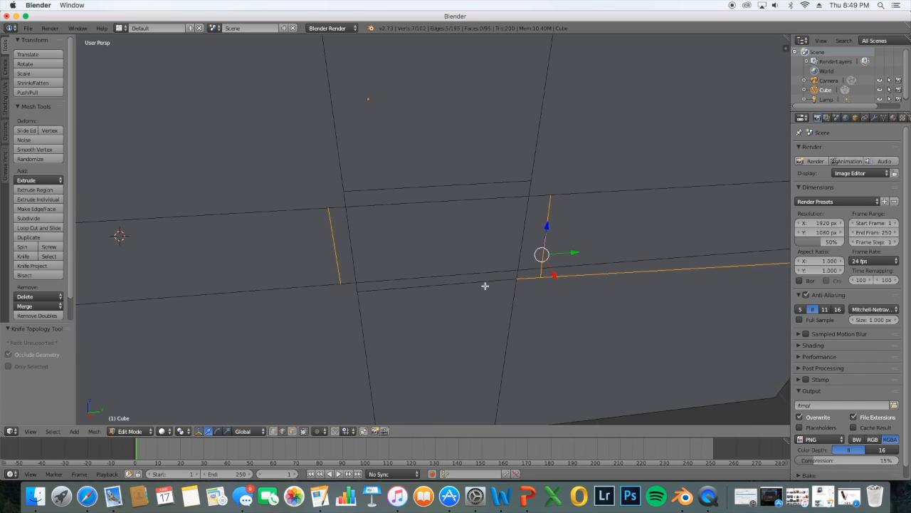
{"action": "left_click", "coordinate": [25, 256]}
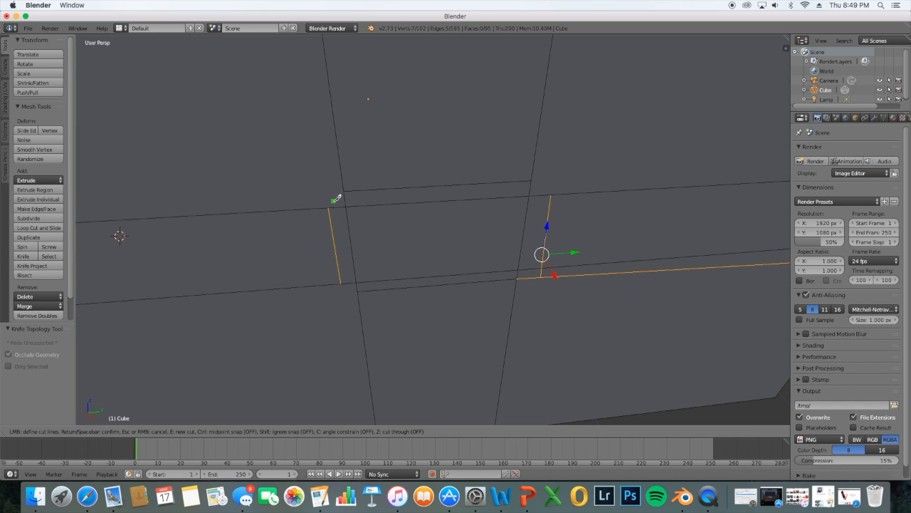
{"action": "scroll", "coordinate": [336, 198], "scroll_direction": "down", "scroll_amount": 2}
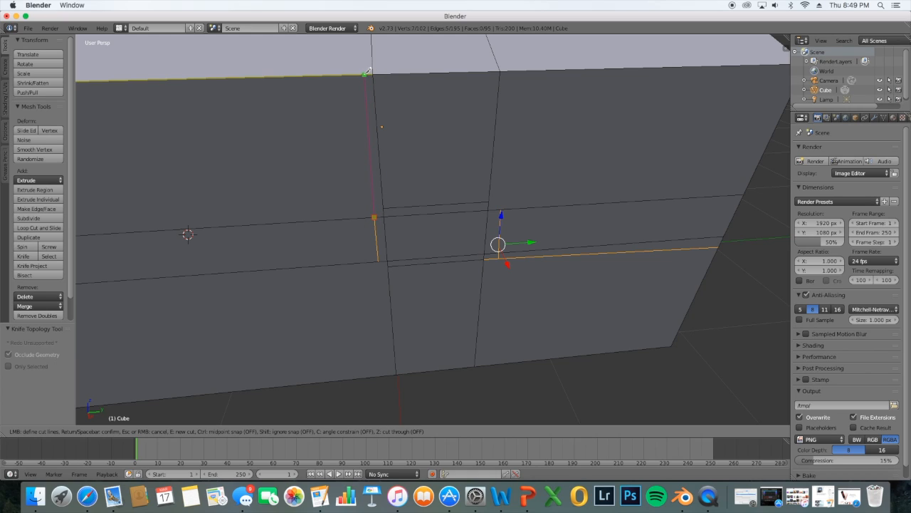
{"action": "left_click", "coordinate": [365, 74]}
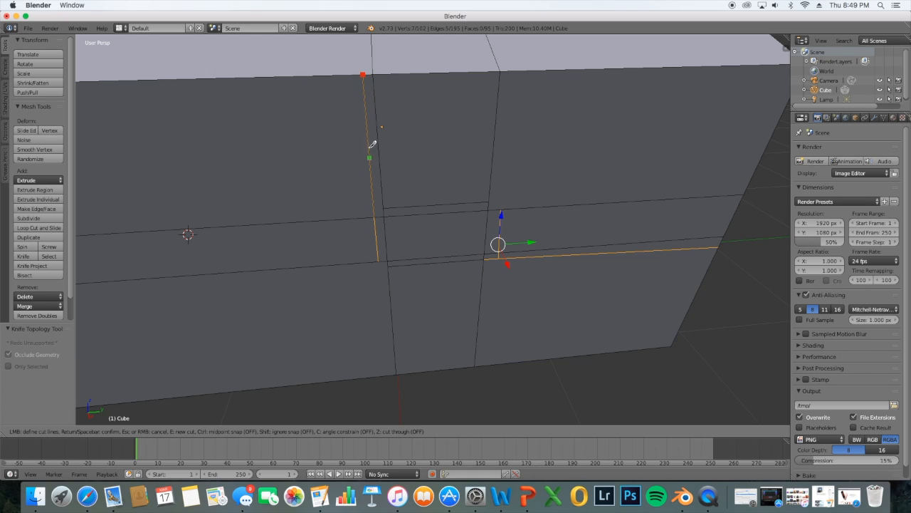
{"action": "key", "text": "Return"}
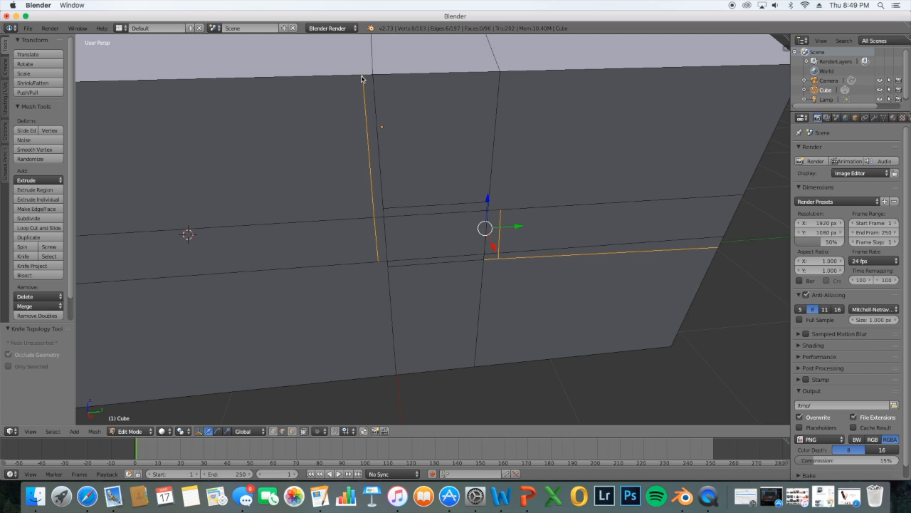
Knife a short horizontal edge joining the upper short edge's left end to the new left vertical edge
{"action": "scroll", "coordinate": [428, 252], "scroll_direction": "up", "scroll_amount": 2}
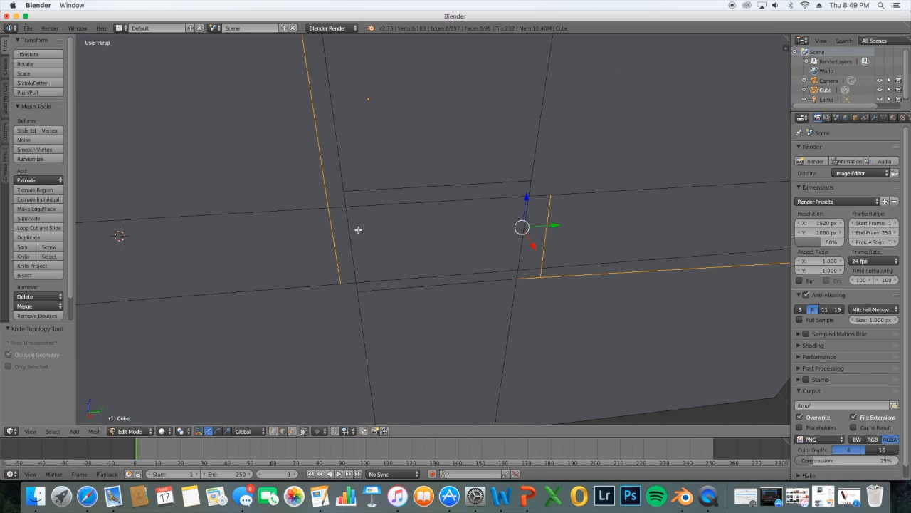
{"action": "left_click", "coordinate": [24, 256]}
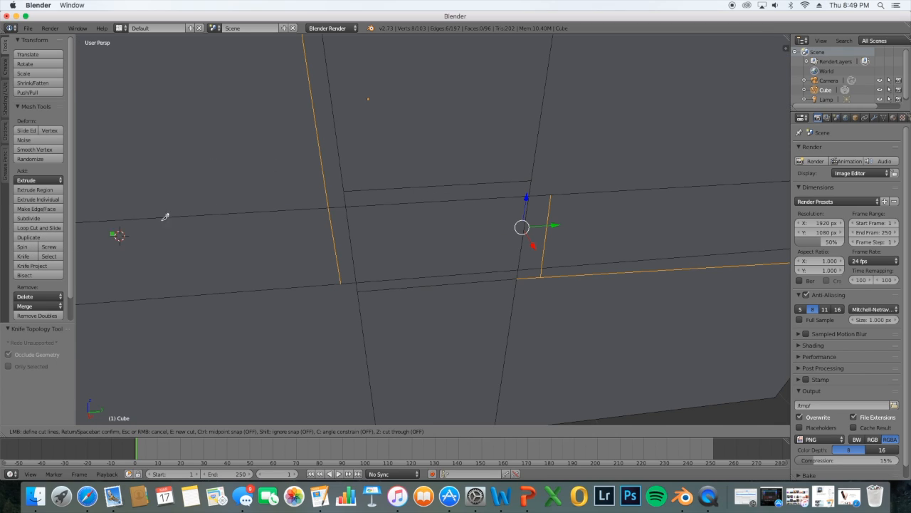
{"action": "left_click", "coordinate": [328, 191]}
{"action": "key", "text": "Return"}
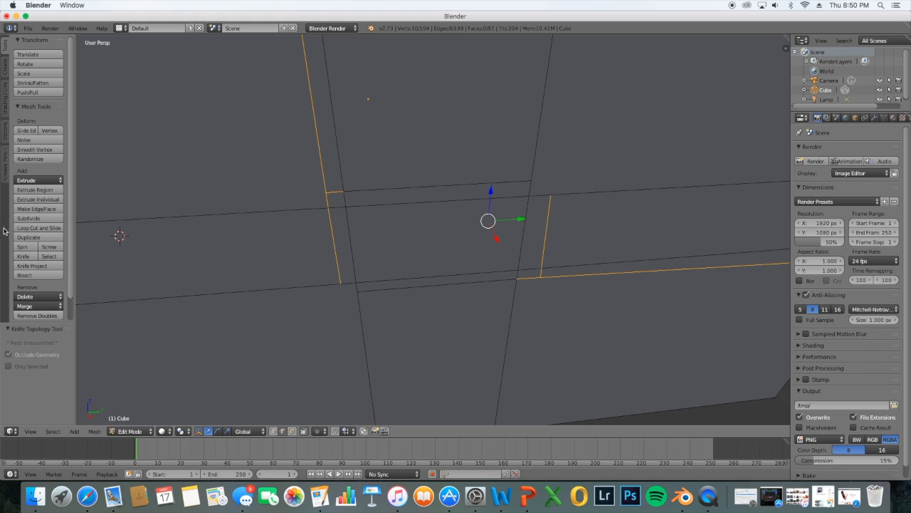
Knife a vertical edge from the lower end of the left vertical cut down to the wall's base
{"action": "left_click", "coordinate": [32, 257]}
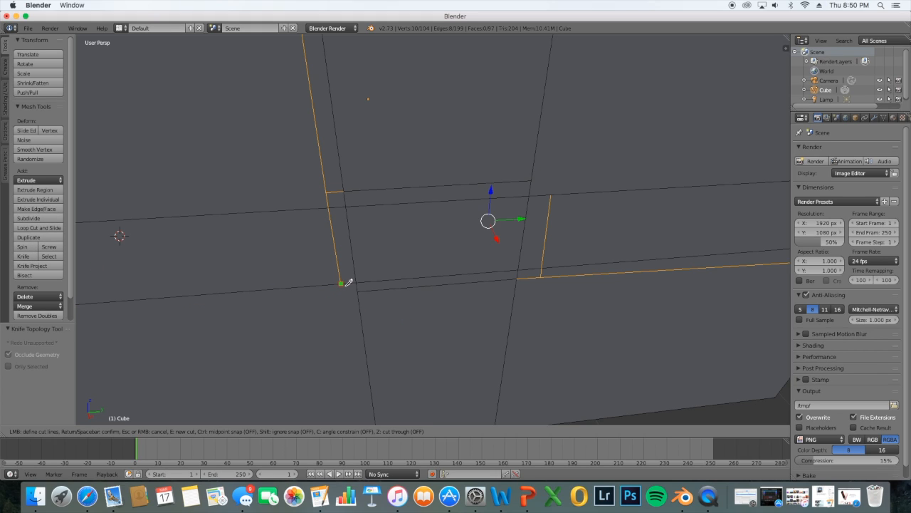
{"action": "scroll", "coordinate": [353, 324], "scroll_direction": "down", "scroll_amount": 5}
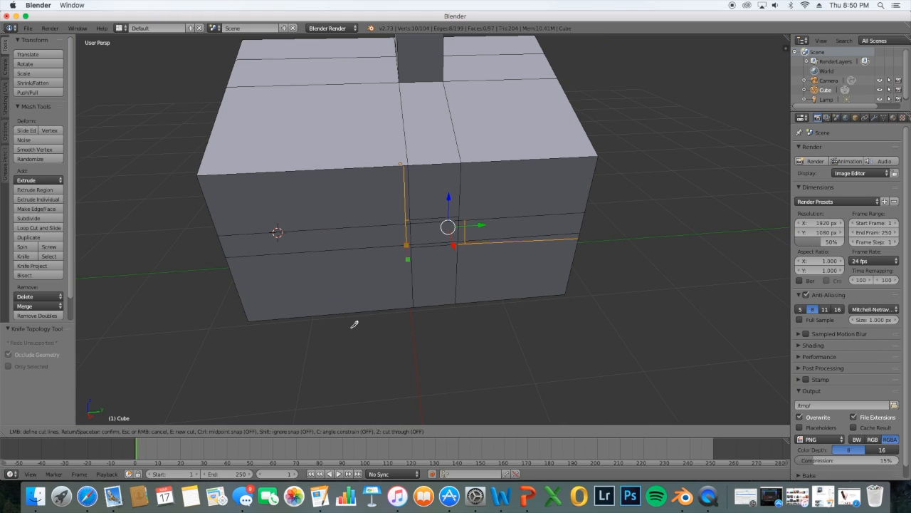
{"action": "left_click", "coordinate": [409, 307]}
{"action": "key", "text": "Return"}
Knife a short horizontal edge joining the lower short edge's left end to the left vertical edge
{"action": "scroll", "coordinate": [437, 269], "scroll_direction": "up", "scroll_amount": 5}
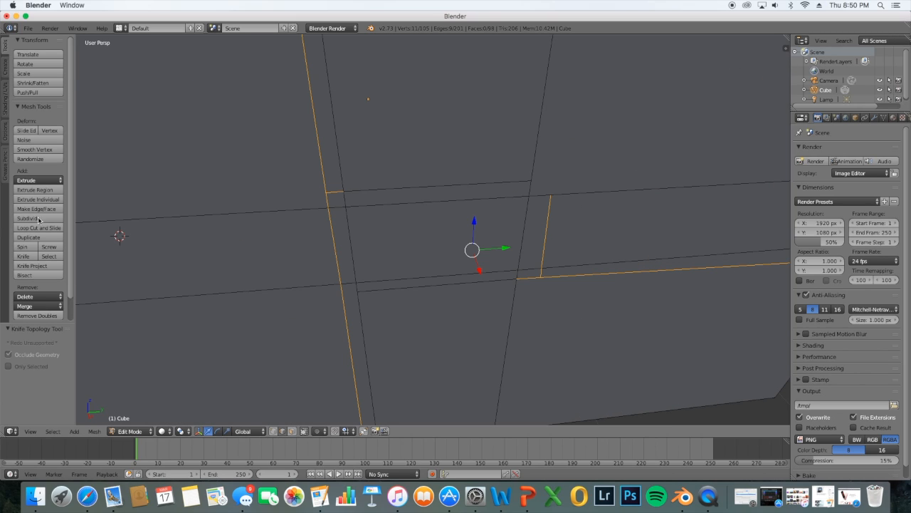
{"action": "left_click", "coordinate": [23, 256]}
{"action": "left_click", "coordinate": [358, 291]}
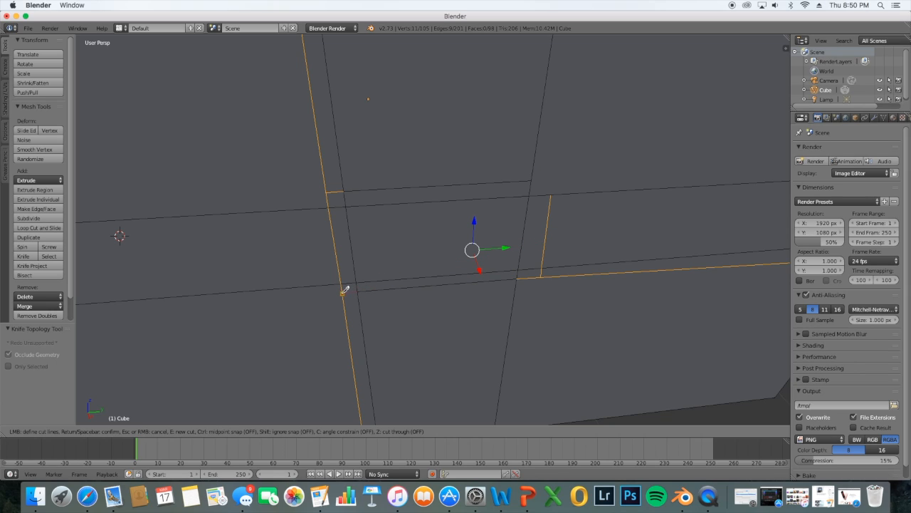
{"action": "left_click", "coordinate": [344, 290]}
{"action": "key", "text": "Return"}
Knife a vertical edge from the top of the short right-hand vertical edge up to the roof edge
{"action": "mouse_move", "coordinate": [576, 251]}
{"action": "middle_mouse_down"}
{"action": "mouse_move", "coordinate": [560, 251]}
{"action": "mouse_move", "coordinate": [571, 248]}
{"action": "middle_mouse_up"}
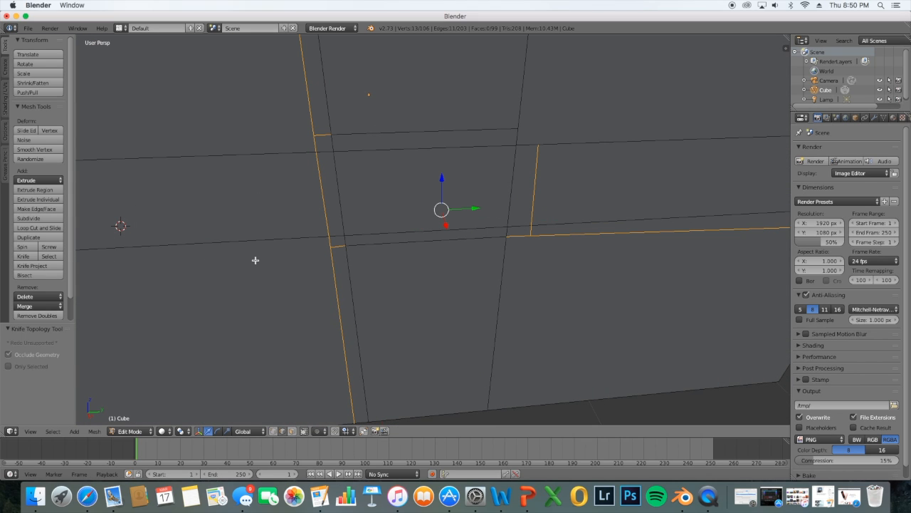
{"action": "scroll", "coordinate": [485, 228], "scroll_direction": "down", "scroll_amount": 4}
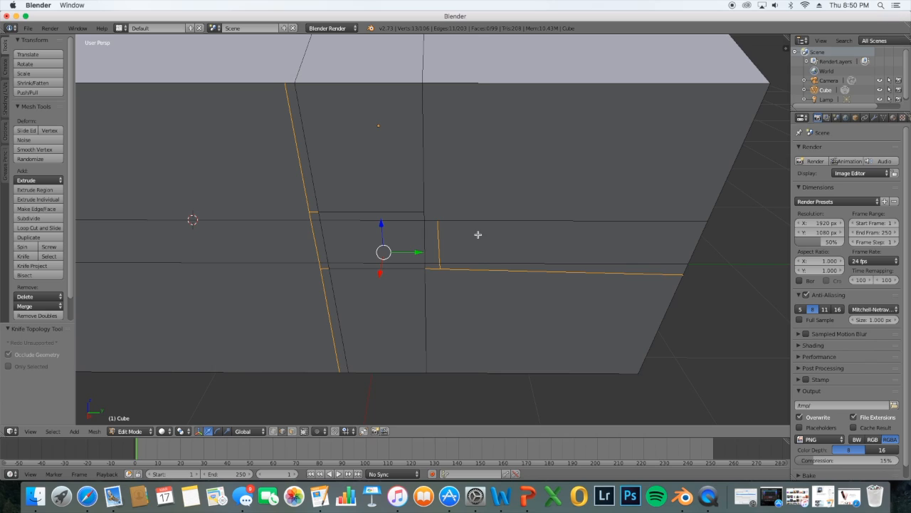
{"action": "left_click", "coordinate": [23, 256]}
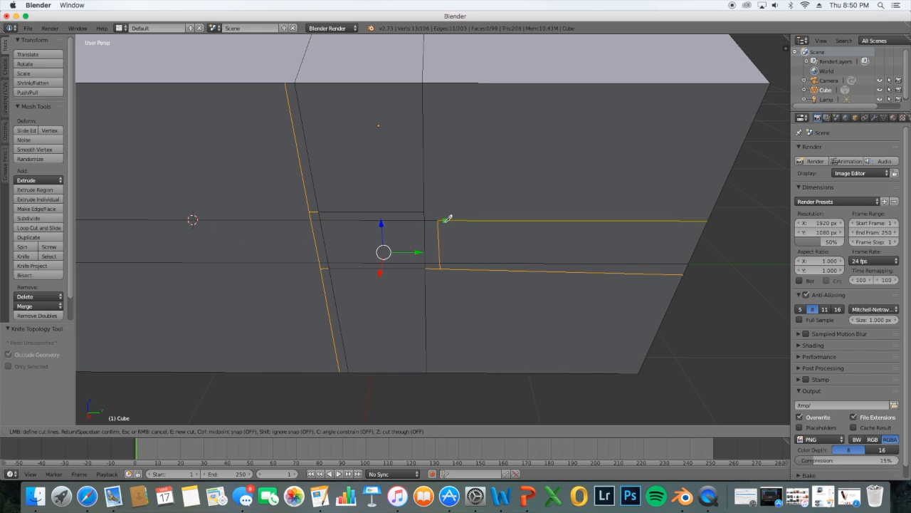
{"action": "left_click", "coordinate": [442, 78]}
{"action": "key", "text": "Return"}
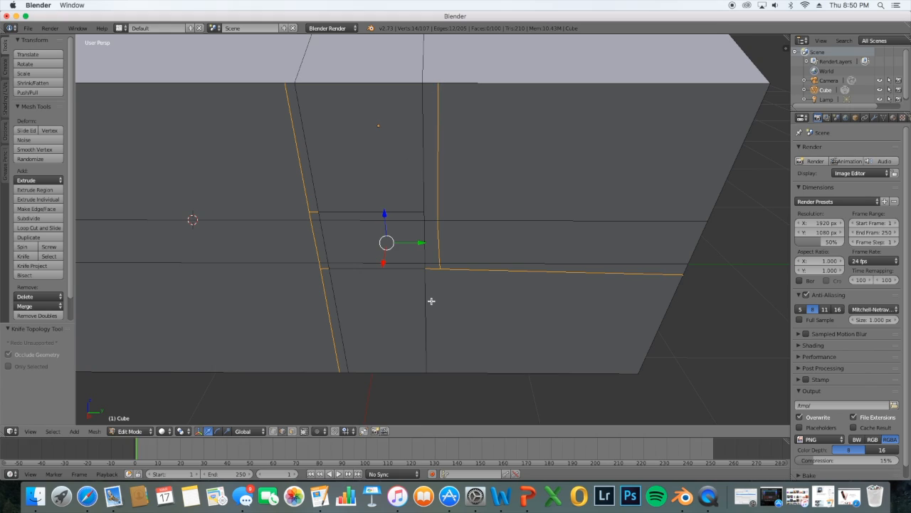
Knife a short horizontal edge joining the upper short edge's right end to the right-hand vertical edge
{"action": "scroll", "coordinate": [431, 301], "scroll_direction": "up", "scroll_amount": 2}
{"action": "key", "text": "k"}
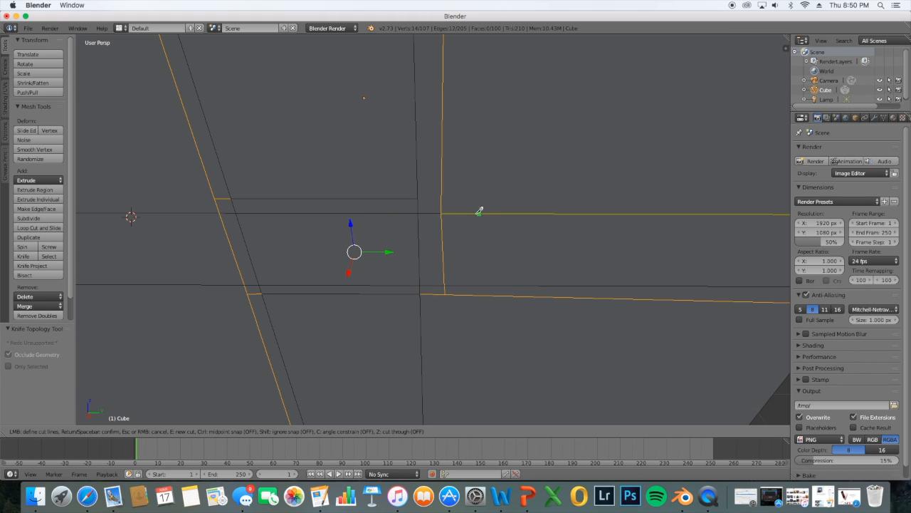
{"action": "left_click", "coordinate": [419, 197]}
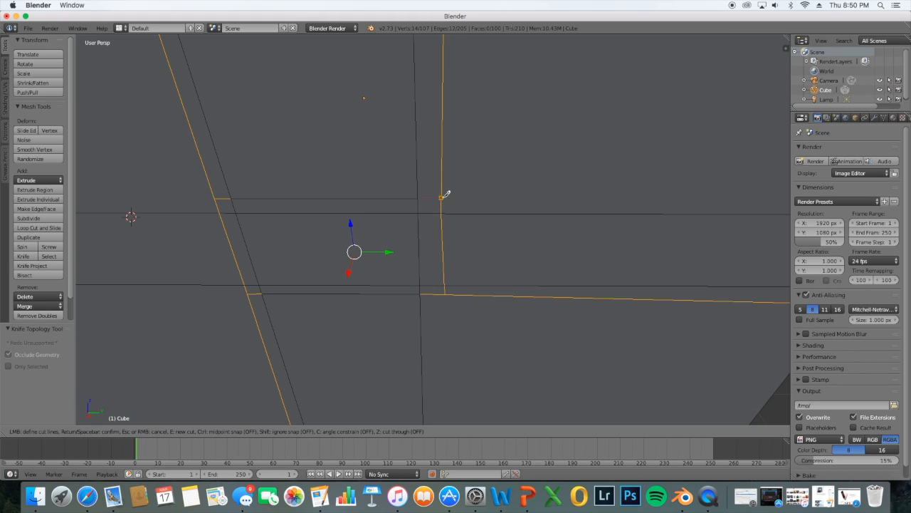
{"action": "left_click", "coordinate": [442, 197]}
{"action": "key", "text": "Return"}
Extrude the ring of eight narrow faces around the window outward by 0.030 to form a raised frame
{"action": "mouse_move", "coordinate": [333, 284]}
{"action": "middle_mouse_down"}
{"action": "mouse_move", "coordinate": [340, 272]}
{"action": "mouse_move", "coordinate": [334, 281]}
{"action": "middle_mouse_up"}
{"action": "left_click", "coordinate": [292, 432]}
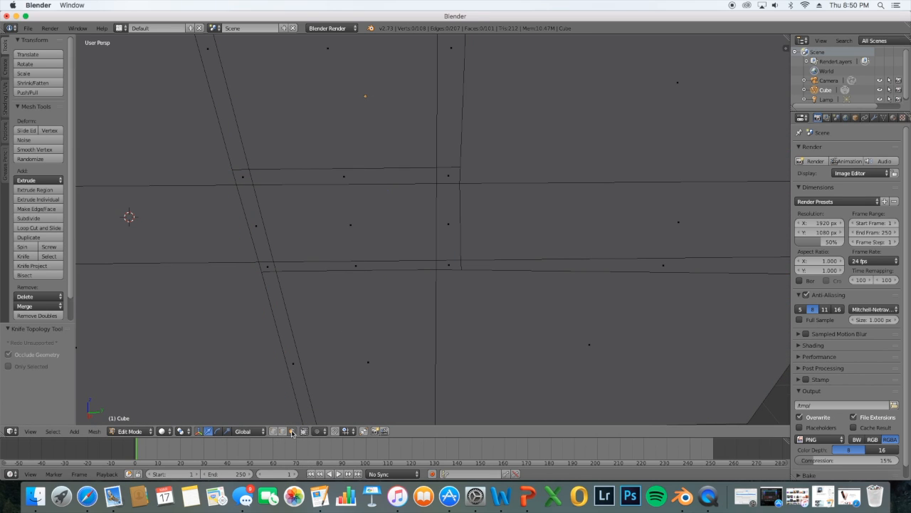
{"action": "mouse_move", "coordinate": [334, 280]}
{"action": "middle_mouse_down"}
{"action": "mouse_move", "coordinate": [342, 269]}
{"action": "mouse_move", "coordinate": [334, 278]}
{"action": "mouse_move", "coordinate": [328, 268]}
{"action": "middle_mouse_up"}
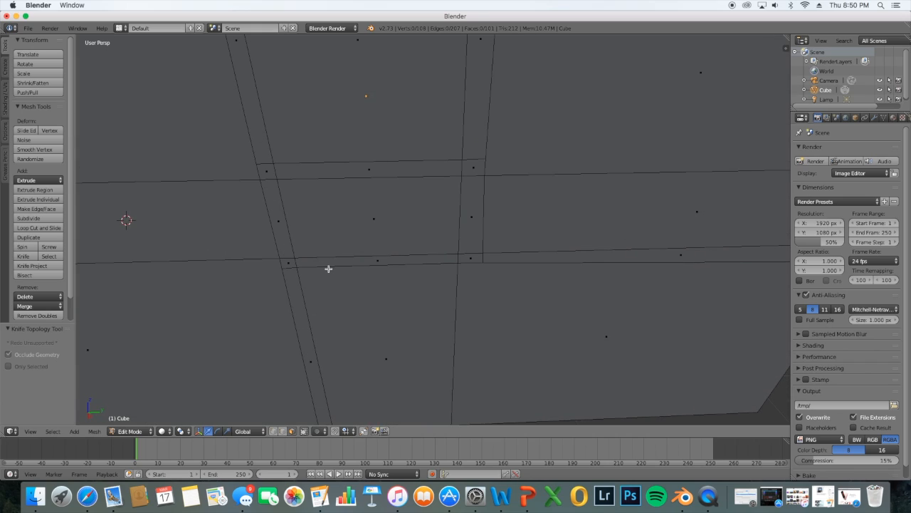
{"action": "right_click", "coordinate": [332, 176]}
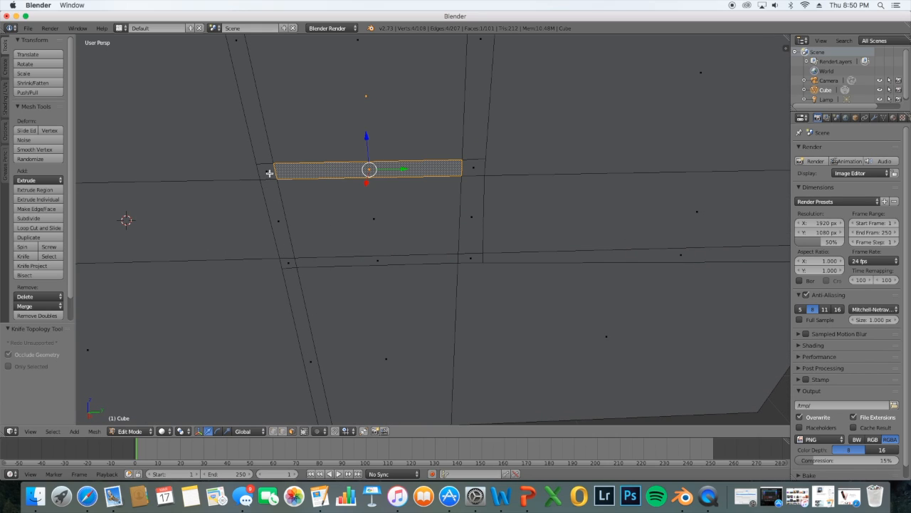
{"action": "right_click", "coordinate": [269, 173], "text": "ctrl"}
{"action": "right_click", "coordinate": [287, 263], "text": "ctrl"}
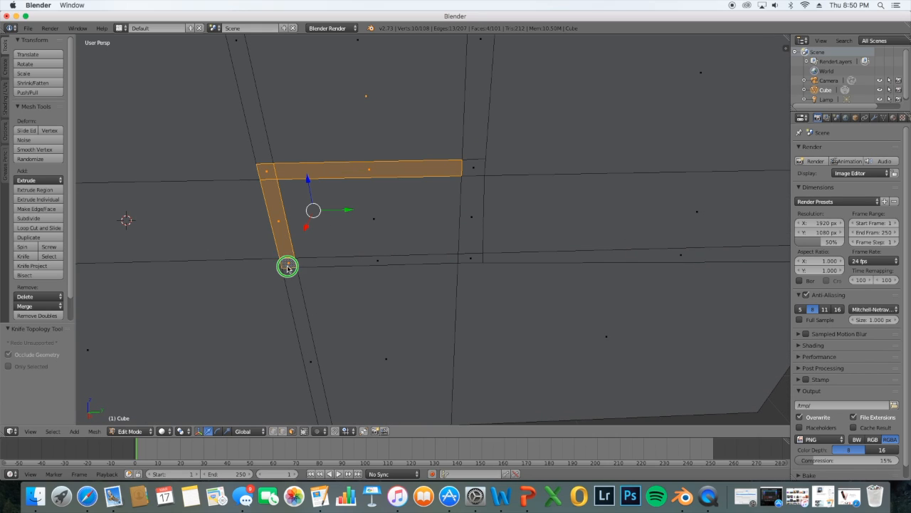
{"action": "right_click", "coordinate": [341, 261], "text": "ctrl"}
{"action": "right_click", "coordinate": [472, 256], "text": "ctrl"}
{"action": "right_click", "coordinate": [471, 214], "text": "ctrl"}
{"action": "right_click", "coordinate": [470, 169], "text": "shift"}
{"action": "middle_click_drag", "start_coordinate": [470, 206], "coordinate": [444, 220]}
{"action": "scroll", "coordinate": [467, 215], "scroll_direction": "down", "scroll_amount": 3}
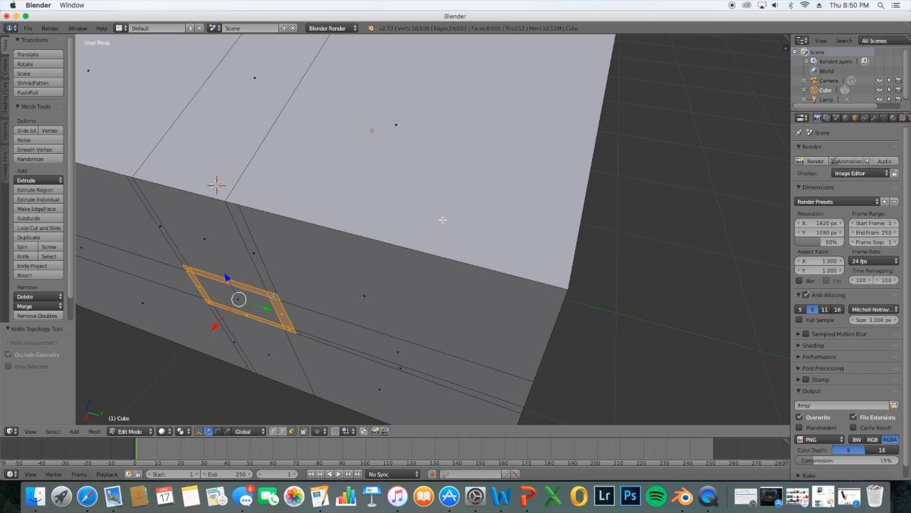
{"action": "key", "text": "e"}
{"action": "left_click", "coordinate": [438, 227]}
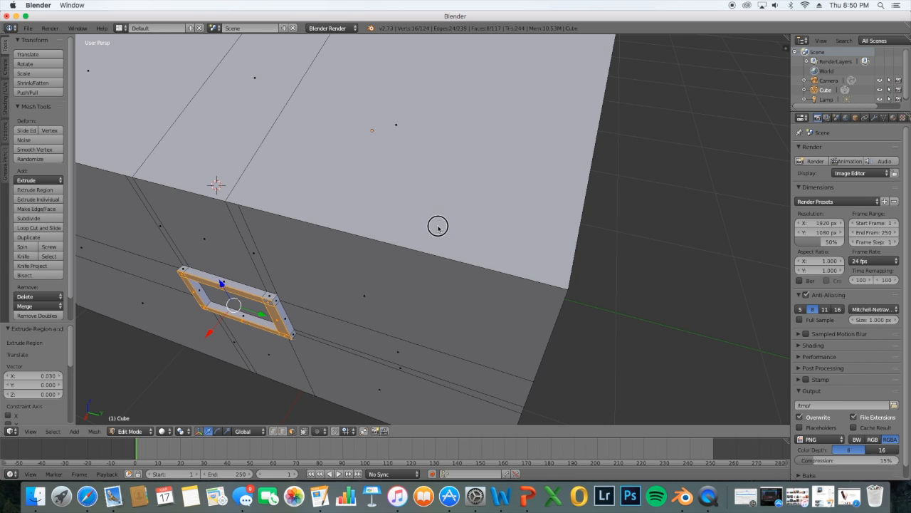
Add a second material to the house and give it a dark brown diffuse colour
{"action": "middle_click_drag", "start_coordinate": [338, 301], "coordinate": [428, 299]}
{"action": "scroll", "coordinate": [360, 283], "scroll_direction": "down", "scroll_amount": 3}
{"action": "scroll", "coordinate": [451, 283], "scroll_direction": "down", "scroll_amount": 2}
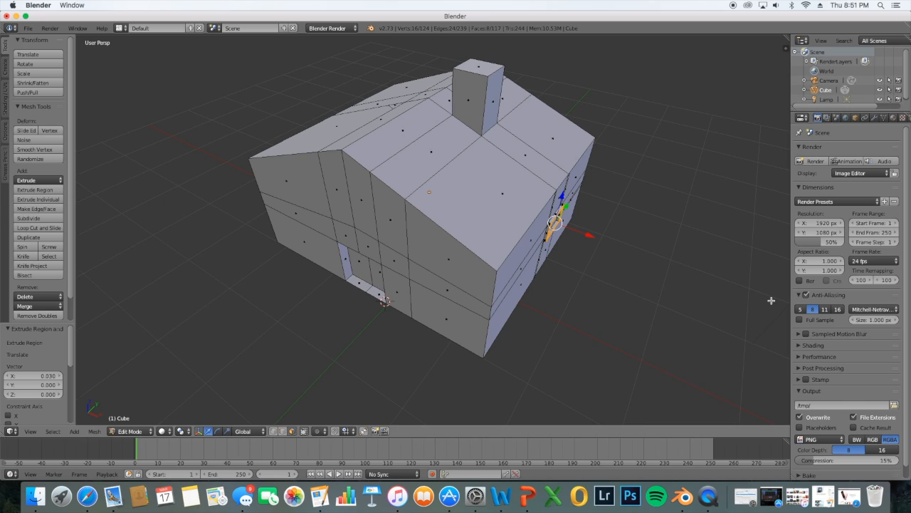
{"action": "left_click", "coordinate": [894, 118]}
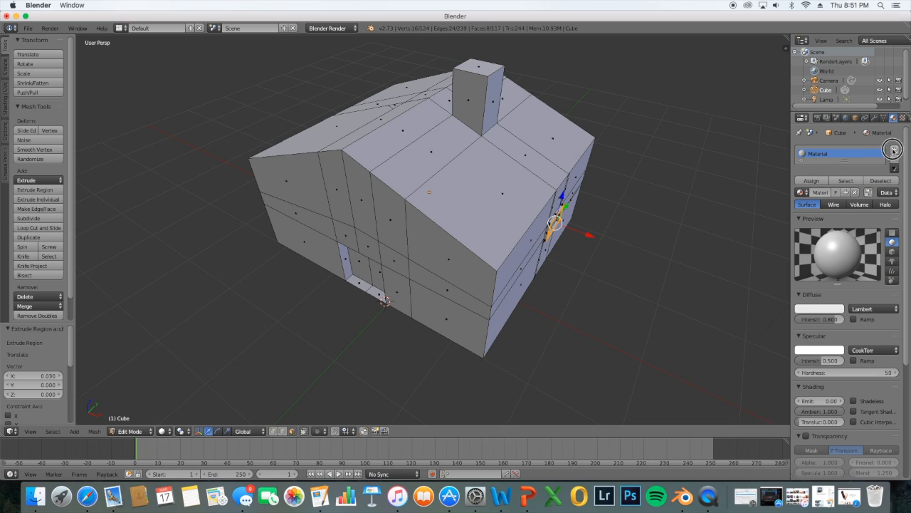
{"action": "left_click", "coordinate": [894, 150]}
{"action": "left_click", "coordinate": [822, 194]}
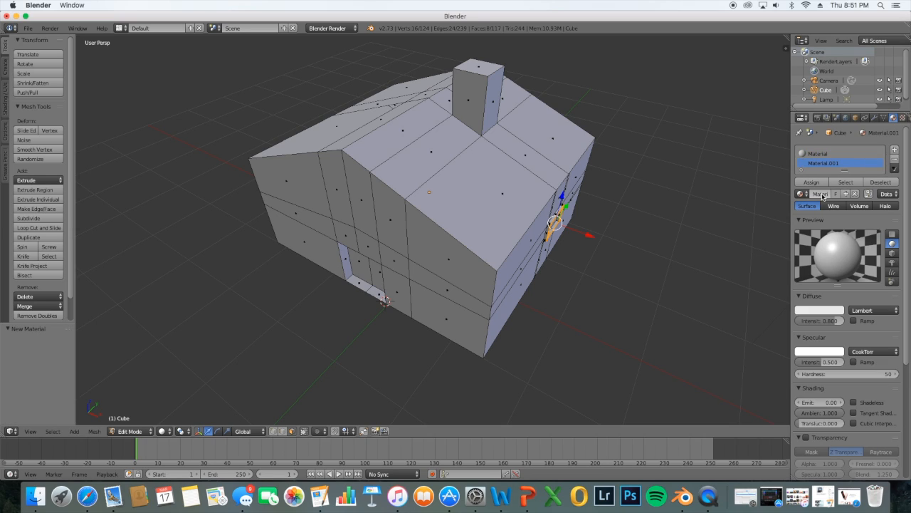
{"action": "left_click", "coordinate": [827, 309]}
{"action": "mouse_move", "coordinate": [786, 226]}
{"action": "left_mouse_down"}
{"action": "mouse_move", "coordinate": [773, 231]}
{"action": "mouse_move", "coordinate": [779, 238]}
{"action": "left_mouse_up"}
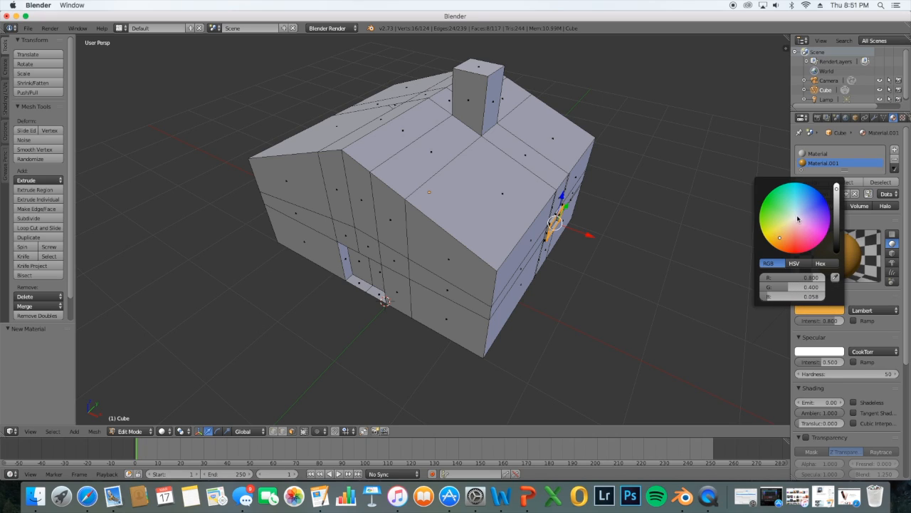
{"action": "left_click_drag", "start_coordinate": [837, 191], "coordinate": [837, 226]}
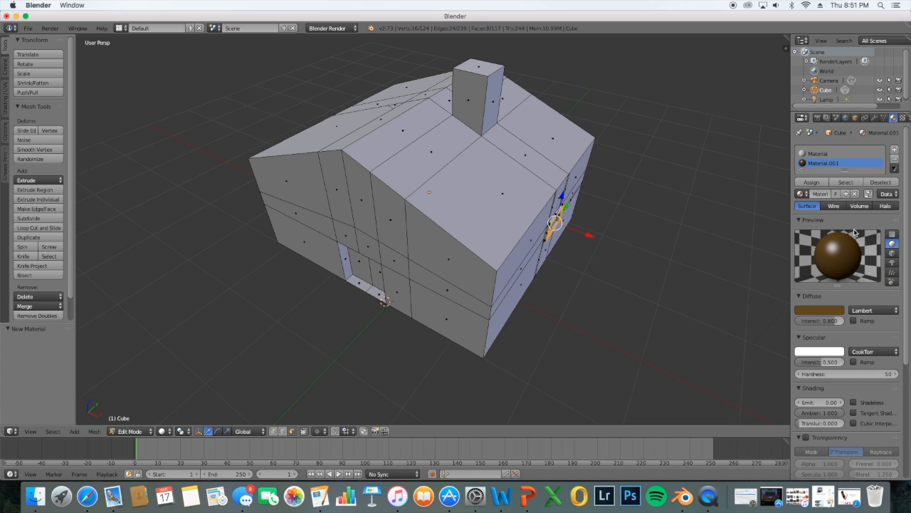
Add a third material to the house and give it a light blue diffuse colour
{"action": "left_click", "coordinate": [895, 149]}
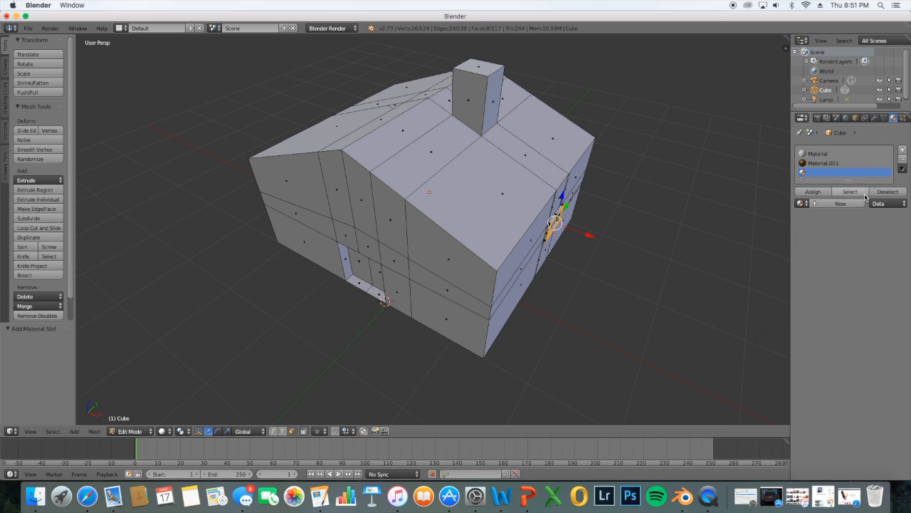
{"action": "left_click", "coordinate": [818, 204]}
{"action": "left_click", "coordinate": [820, 320]}
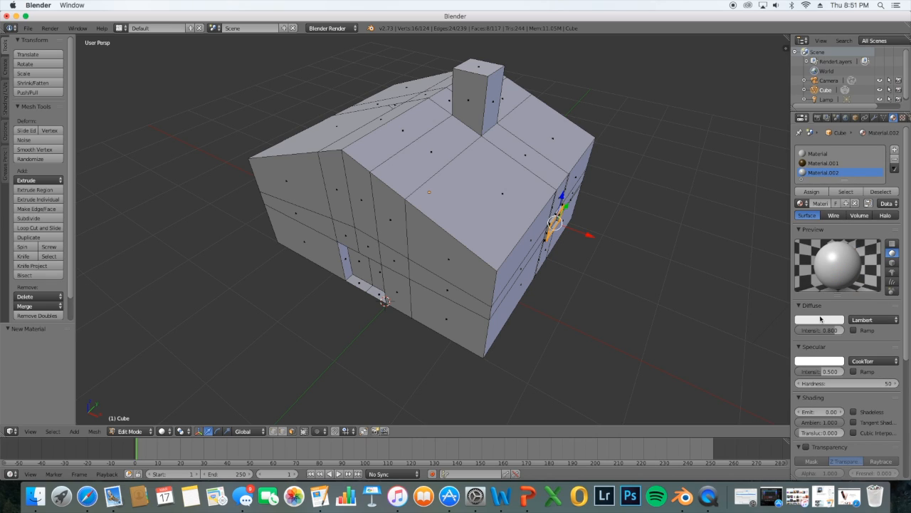
{"action": "left_click", "coordinate": [819, 320]}
{"action": "left_click_drag", "start_coordinate": [816, 216], "coordinate": [799, 198]}
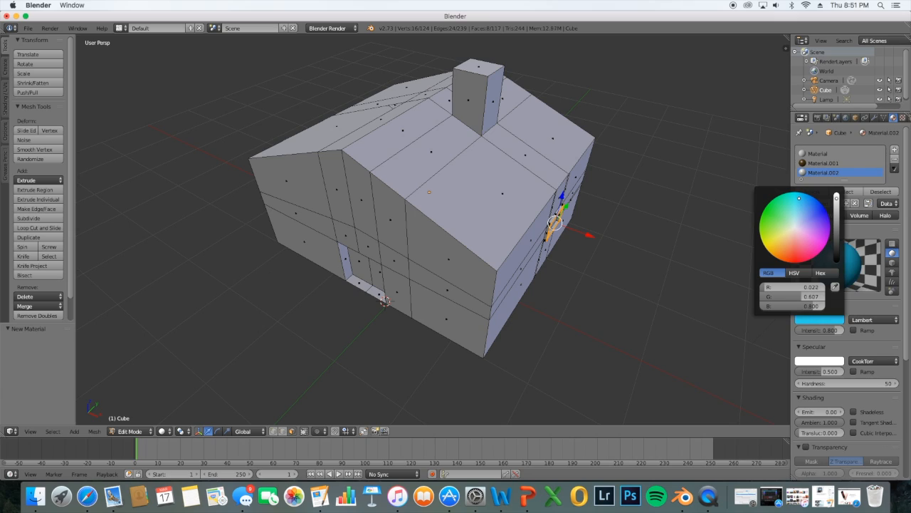
{"action": "left_click_drag", "start_coordinate": [796, 192], "coordinate": [824, 207]}
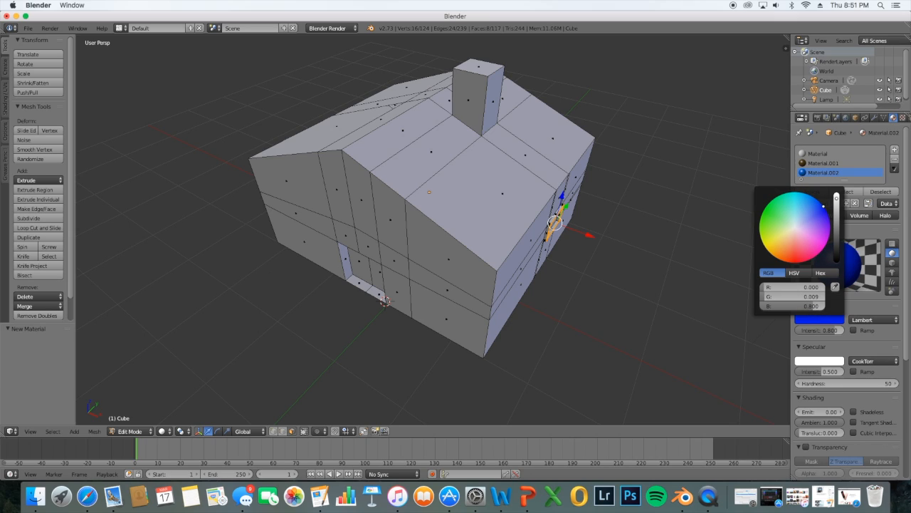
{"action": "left_click", "coordinate": [836, 196]}
{"action": "mouse_move", "coordinate": [823, 209]}
{"action": "left_mouse_down"}
{"action": "mouse_move", "coordinate": [789, 206]}
{"action": "mouse_move", "coordinate": [797, 211]}
{"action": "left_mouse_up"}
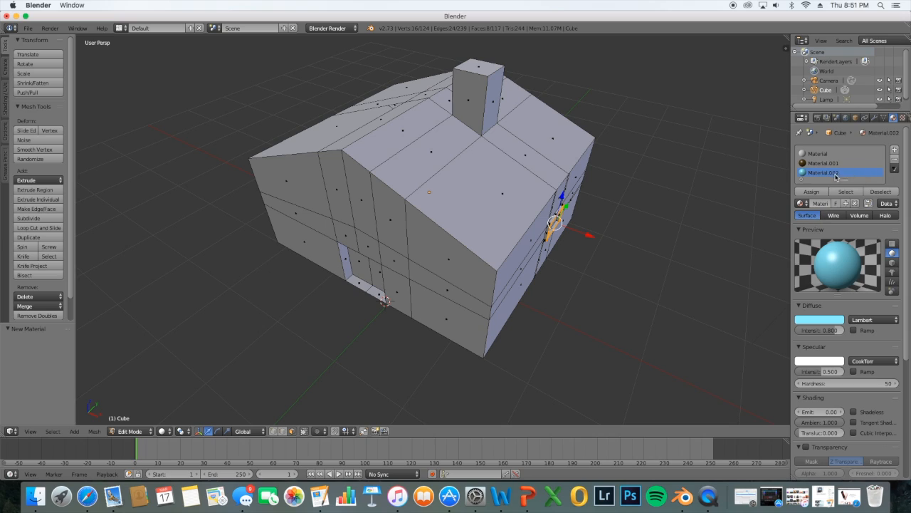
Assign the brown material to the large roof face on the slope without the chimney, at the doorway end
{"action": "middle_click_drag", "start_coordinate": [548, 266], "coordinate": [518, 188]}
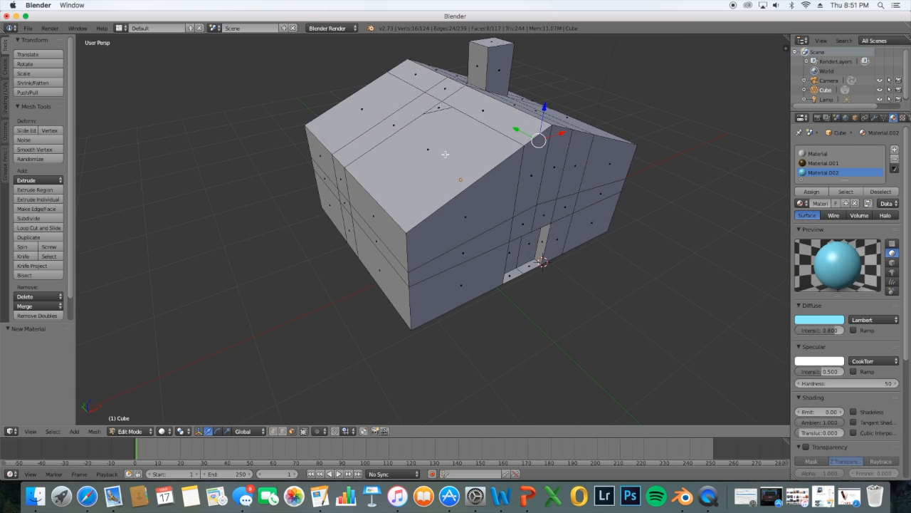
{"action": "right_click", "coordinate": [406, 180]}
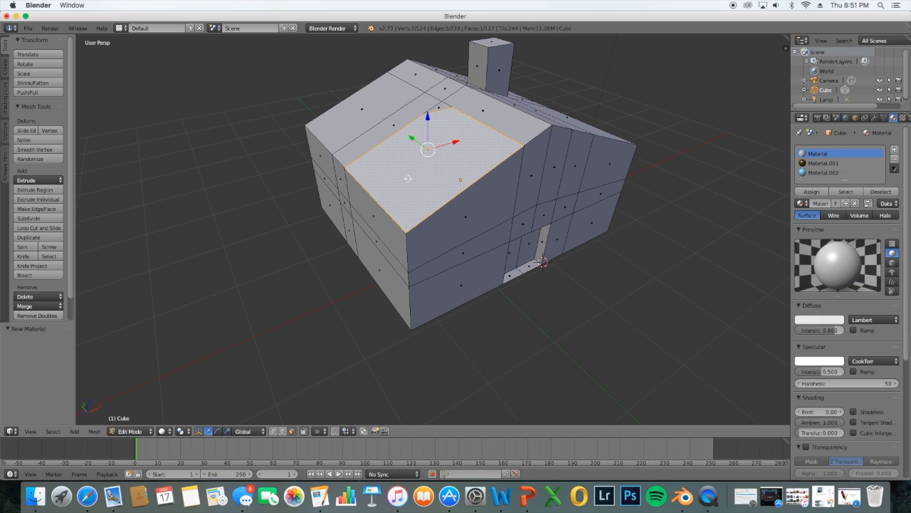
{"action": "left_click", "coordinate": [824, 163]}
{"action": "left_click", "coordinate": [811, 191]}
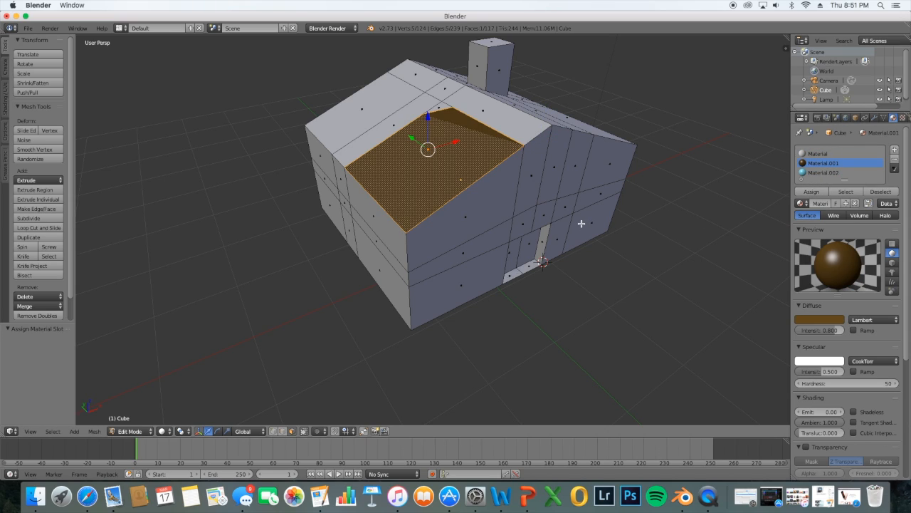
Check the brown roof face on the whole house in Object Mode and return to Edit Mode
{"action": "right_click", "coordinate": [527, 134]}
{"action": "middle_click_drag", "start_coordinate": [569, 222], "coordinate": [542, 237]}
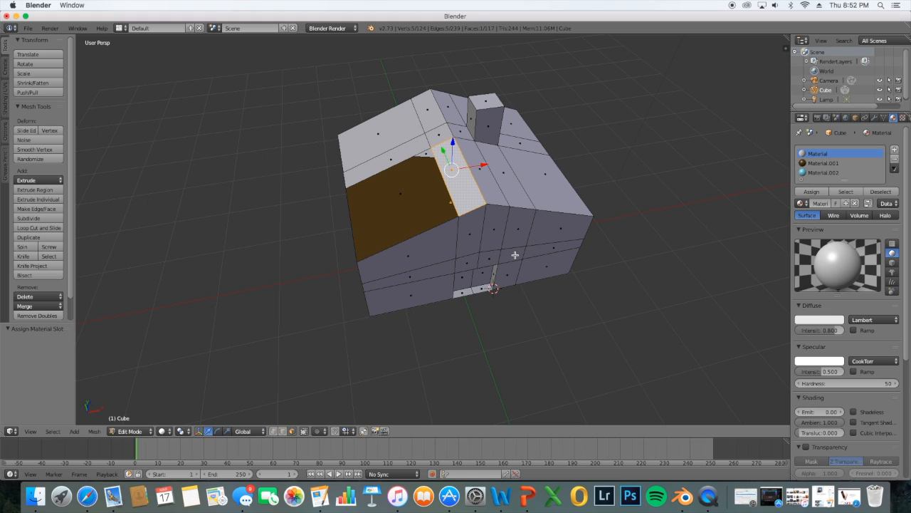
{"action": "left_click", "coordinate": [137, 431]}
{"action": "left_click", "coordinate": [140, 421]}
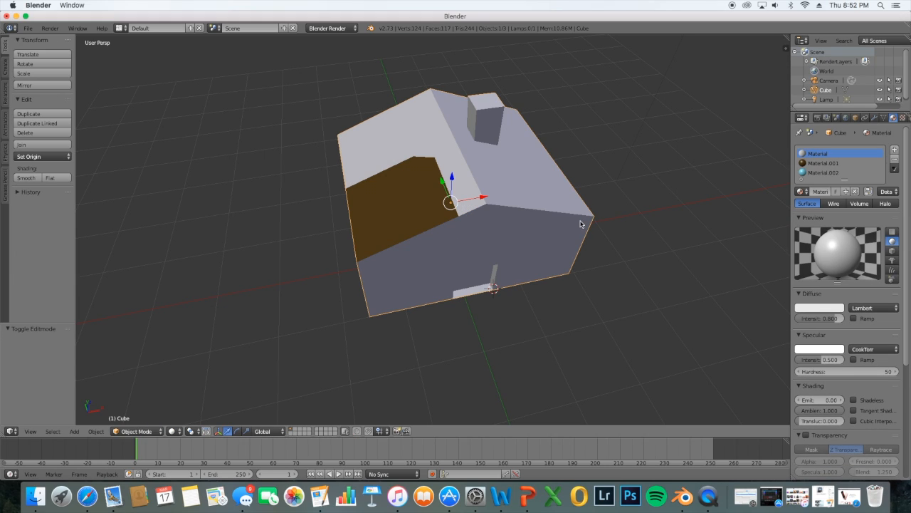
{"action": "left_click", "coordinate": [818, 165]}
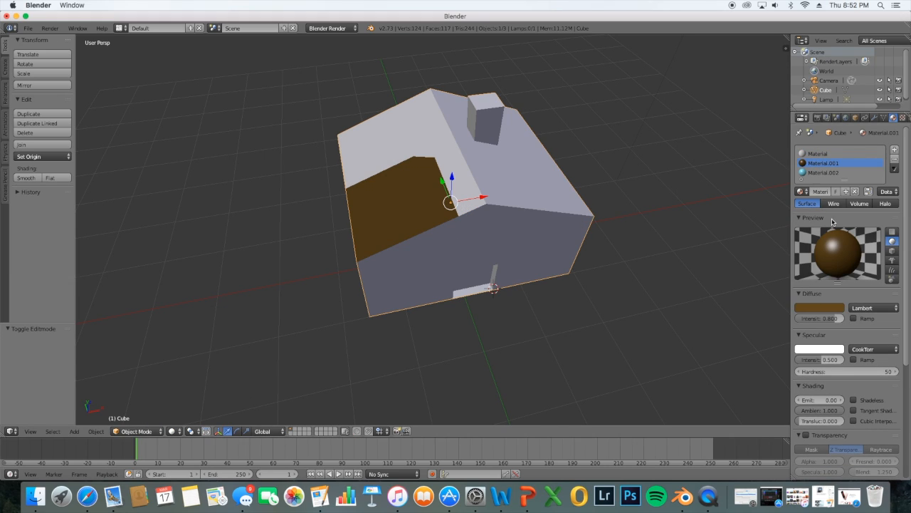
{"action": "scroll", "coordinate": [817, 273], "scroll_direction": "down", "scroll_amount": 1}
{"action": "middle_click_drag", "start_coordinate": [498, 297], "coordinate": [479, 297]}
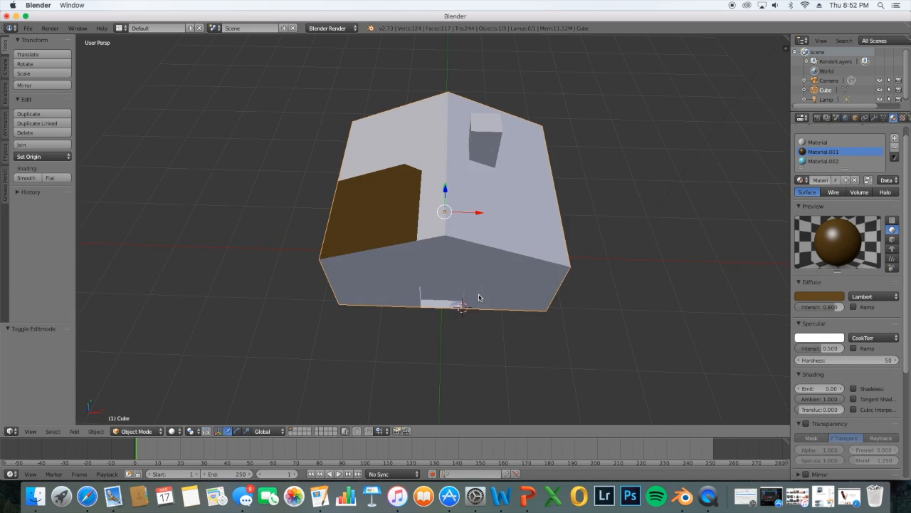
{"action": "left_click", "coordinate": [137, 431]}
{"action": "left_click", "coordinate": [137, 410]}
Select all faces of both roof slopes, leaving out the chimney, and assign the brown material to them
{"action": "middle_click_drag", "start_coordinate": [524, 224], "coordinate": [530, 248]}
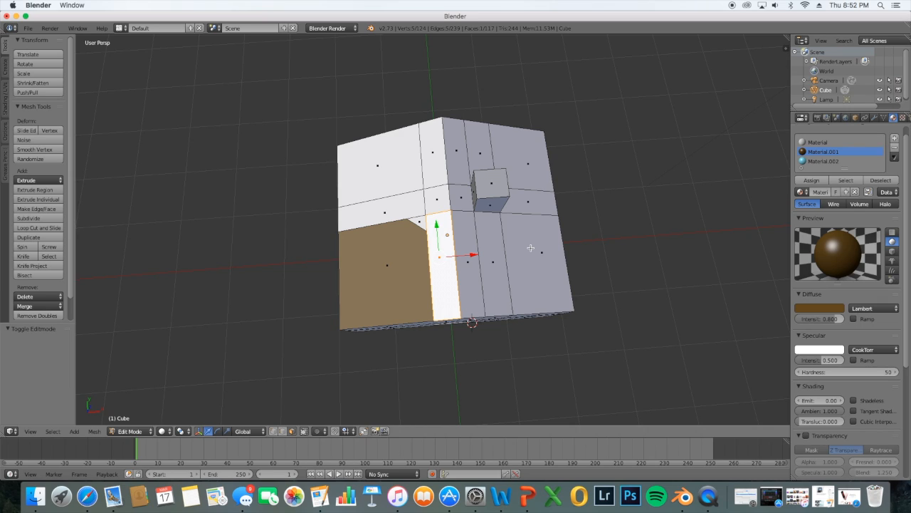
{"action": "mouse_move", "coordinate": [381, 152]}
{"action": "left_mouse_down"}
{"action": "mouse_move", "coordinate": [418, 236]}
{"action": "mouse_move", "coordinate": [488, 294]}
{"action": "mouse_move", "coordinate": [546, 220]}
{"action": "mouse_move", "coordinate": [512, 157]}
{"action": "mouse_move", "coordinate": [451, 177]}
{"action": "mouse_move", "coordinate": [453, 201]}
{"action": "left_mouse_up"}
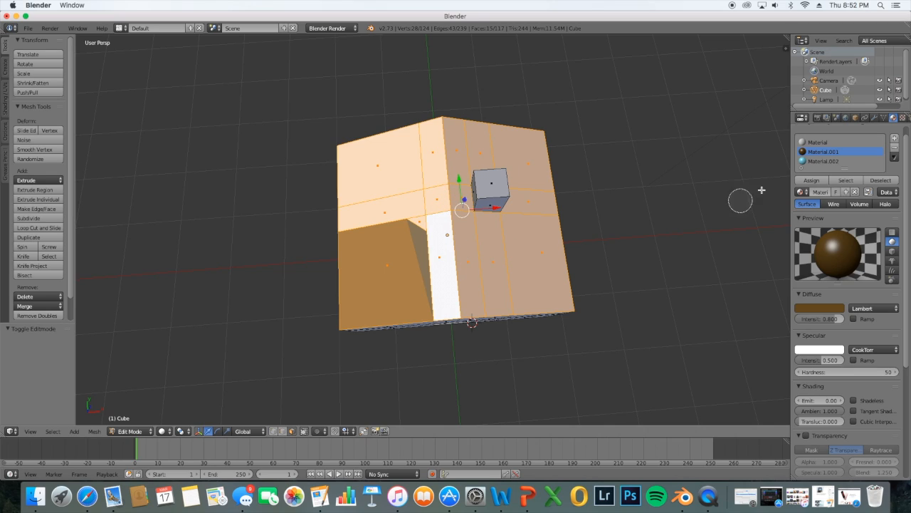
{"action": "left_click", "coordinate": [814, 181]}
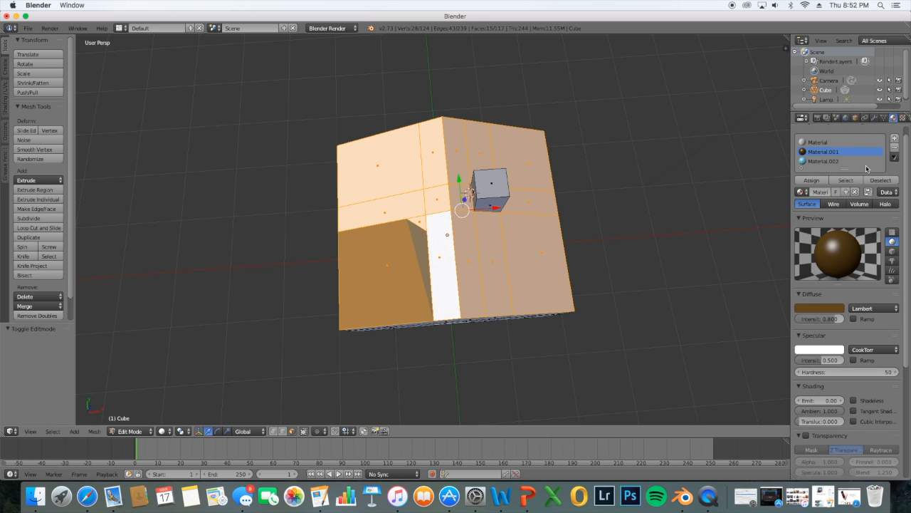
{"action": "left_click", "coordinate": [812, 180]}
Assign the light blue material to the chimney's top face
{"action": "middle_click_drag", "start_coordinate": [533, 231], "coordinate": [510, 166]}
{"action": "right_click", "coordinate": [488, 222]}
{"action": "middle_click_drag", "start_coordinate": [580, 214], "coordinate": [513, 229]}
{"action": "right_click", "coordinate": [456, 184]}
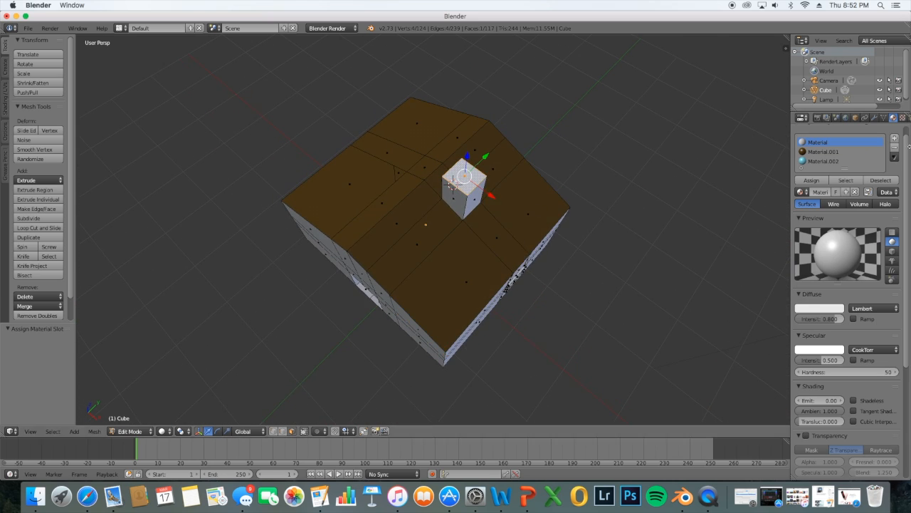
{"action": "left_click", "coordinate": [823, 160]}
{"action": "left_click", "coordinate": [812, 180]}
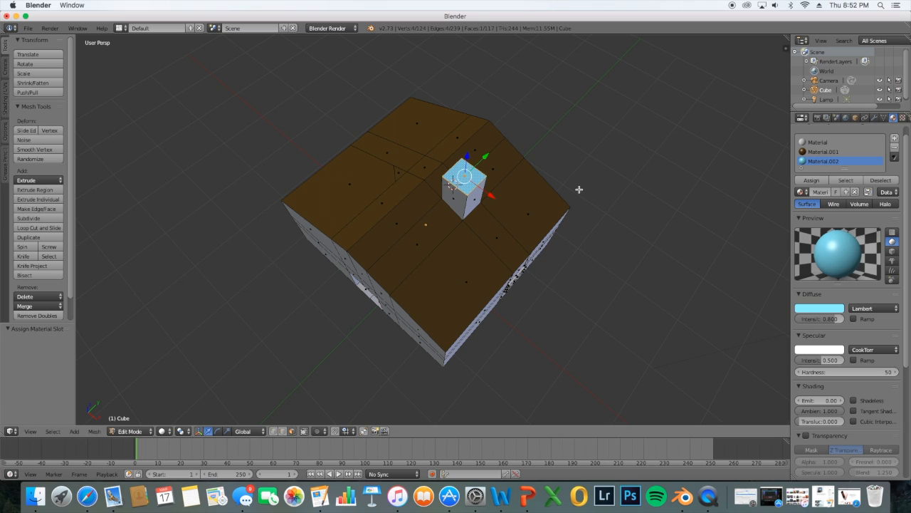
Assign the brown material to the chimney's side face that looks towards the window side of the house
{"action": "middle_click_drag", "start_coordinate": [579, 189], "coordinate": [512, 175]}
{"action": "right_click", "coordinate": [457, 174]}
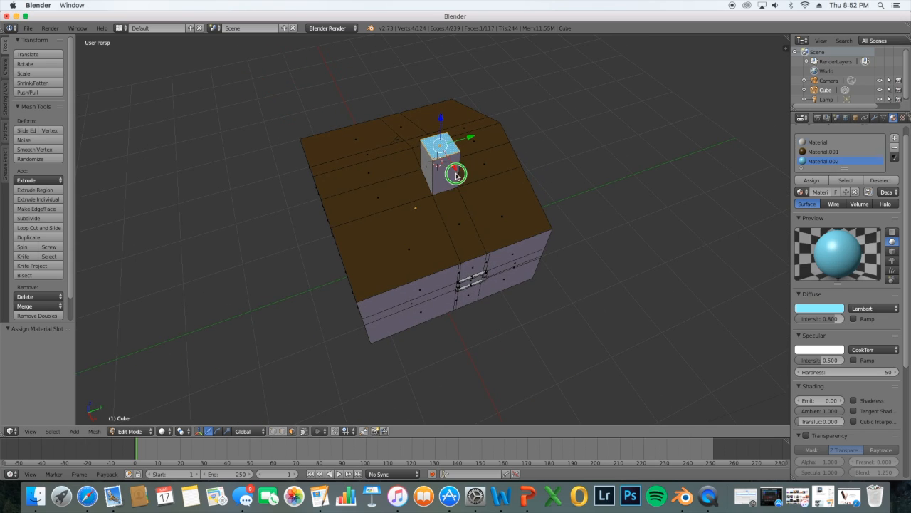
{"action": "left_click", "coordinate": [823, 151]}
{"action": "left_click", "coordinate": [811, 180]}
Assign the light blue material to the window pane face inside the frame
{"action": "middle_click_drag", "start_coordinate": [479, 255], "coordinate": [453, 238]}
{"action": "scroll", "coordinate": [455, 214], "scroll_direction": "up", "scroll_amount": 4}
{"action": "right_click", "coordinate": [413, 260]}
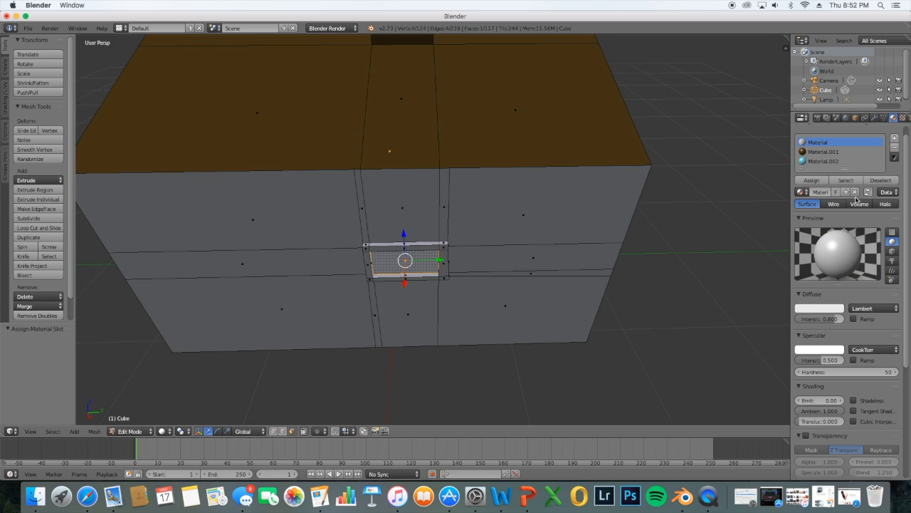
{"action": "left_click", "coordinate": [823, 160]}
{"action": "left_click", "coordinate": [813, 180]}
{"action": "middle_click_drag", "start_coordinate": [690, 241], "coordinate": [706, 220]}
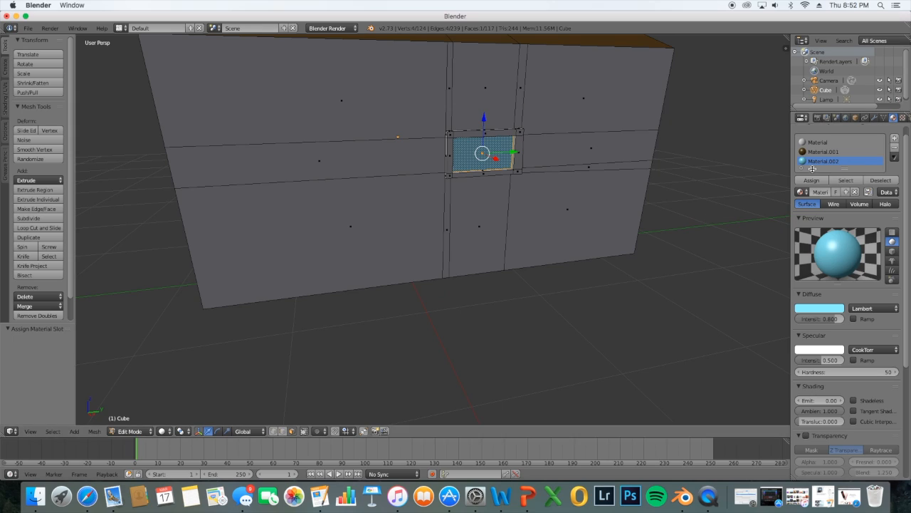
Link the existing white Material to the third material slot in place of Material.002
{"action": "left_click", "coordinate": [801, 191]}
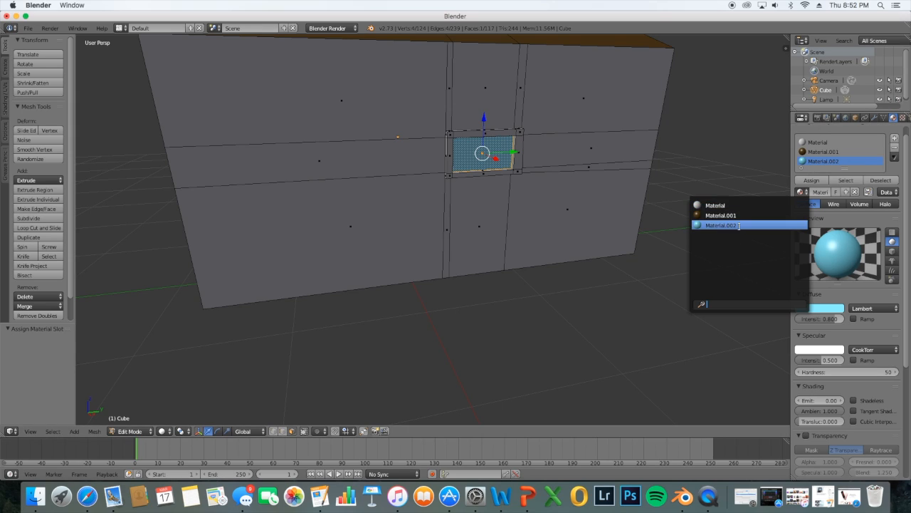
{"action": "left_click", "coordinate": [801, 191]}
{"action": "left_click", "coordinate": [717, 206]}
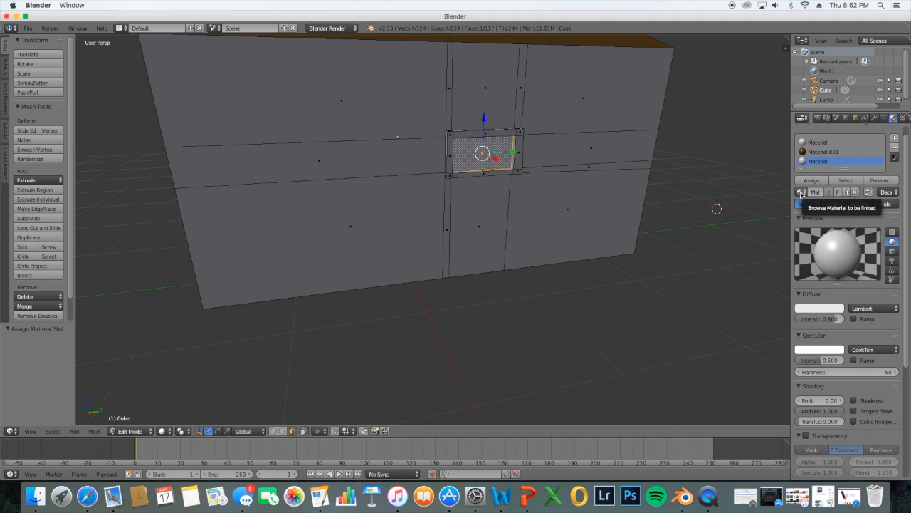
Show the 3D view's properties and switch the house from Edit Mode to Object Mode
{"action": "scroll", "coordinate": [783, 178], "scroll_direction": "down", "scroll_amount": 3}
{"action": "middle_click_drag", "start_coordinate": [783, 179], "coordinate": [135, 191]}
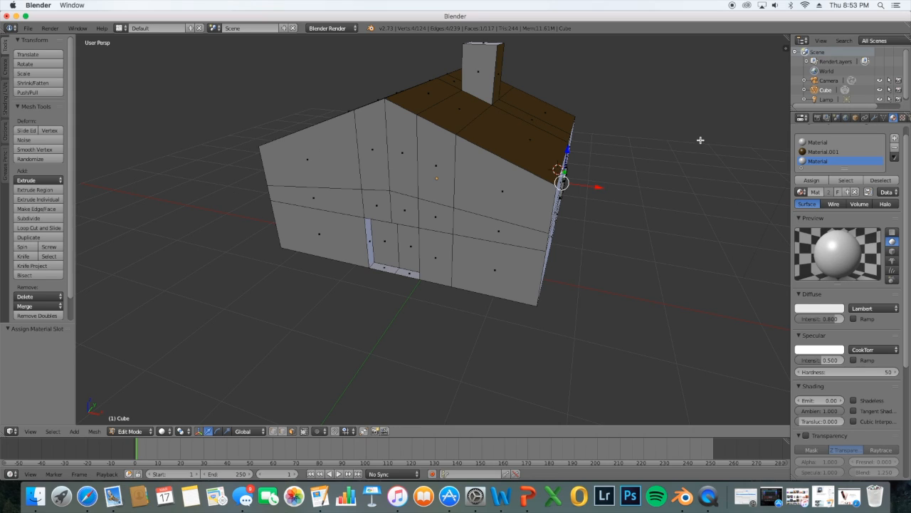
{"action": "left_click", "coordinate": [788, 47]}
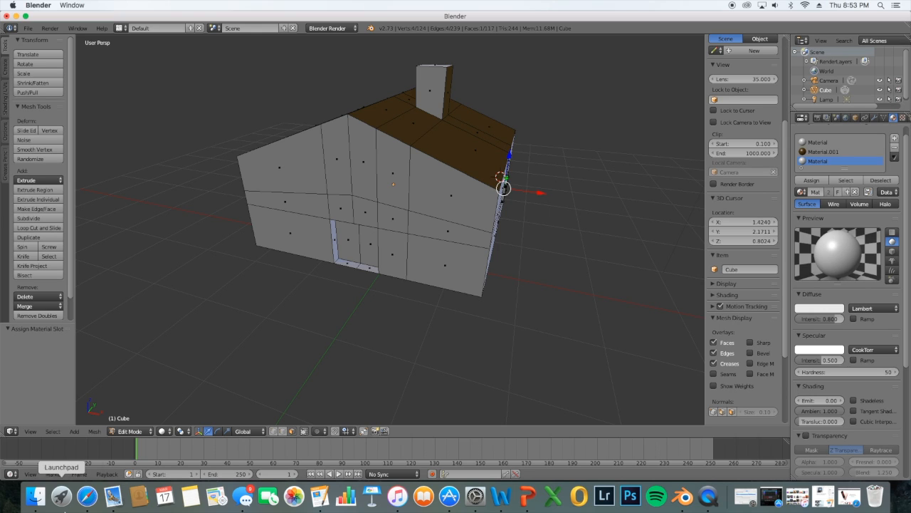
{"action": "left_click", "coordinate": [130, 431]}
{"action": "left_click", "coordinate": [135, 420]}
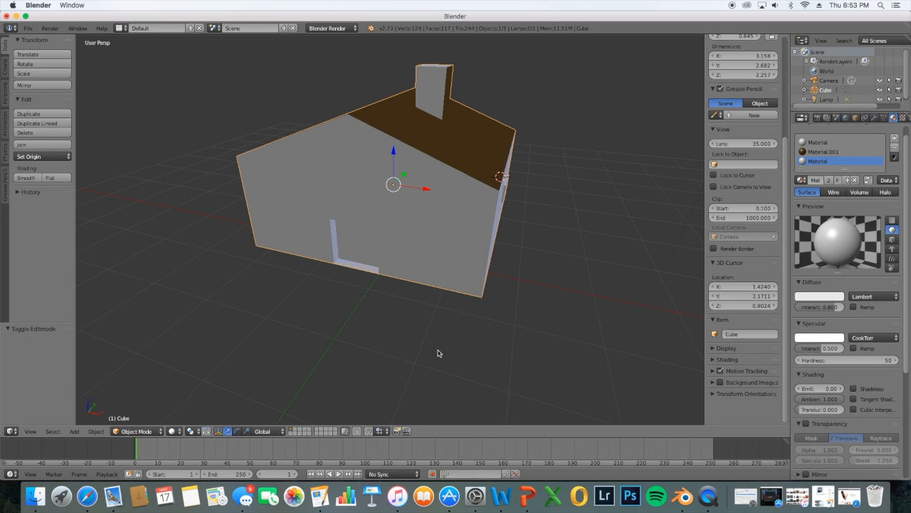
Look through the camera, render an image of the house and return to the 3D view
{"action": "key", "text": "KP_0"}
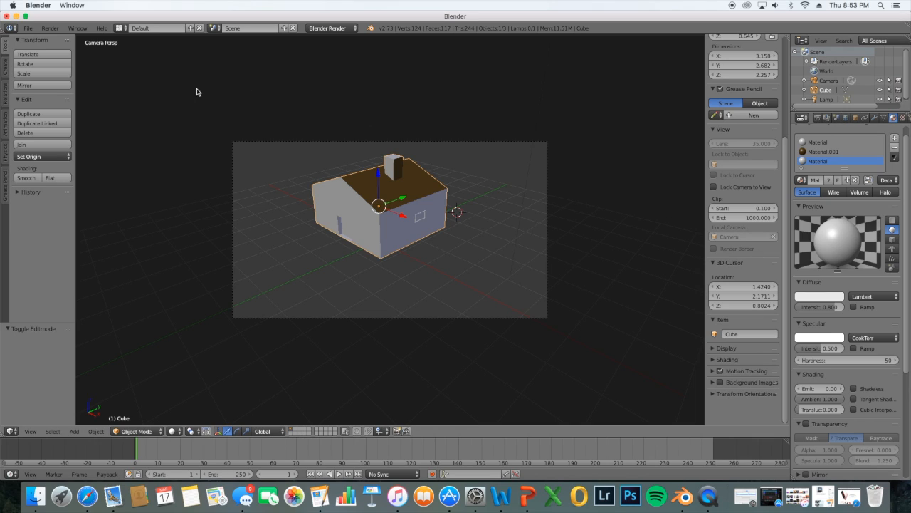
{"action": "left_click", "coordinate": [50, 27]}
{"action": "left_click", "coordinate": [74, 97]}
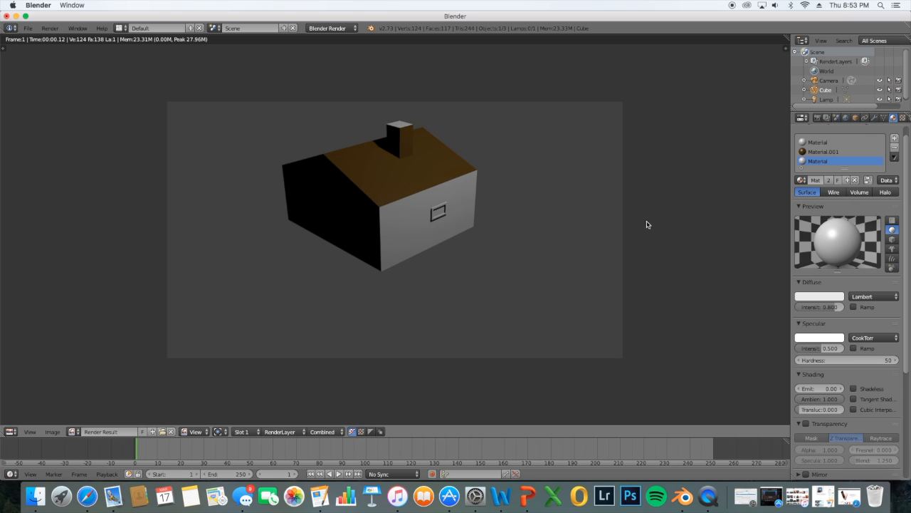
{"action": "left_click", "coordinate": [49, 28]}
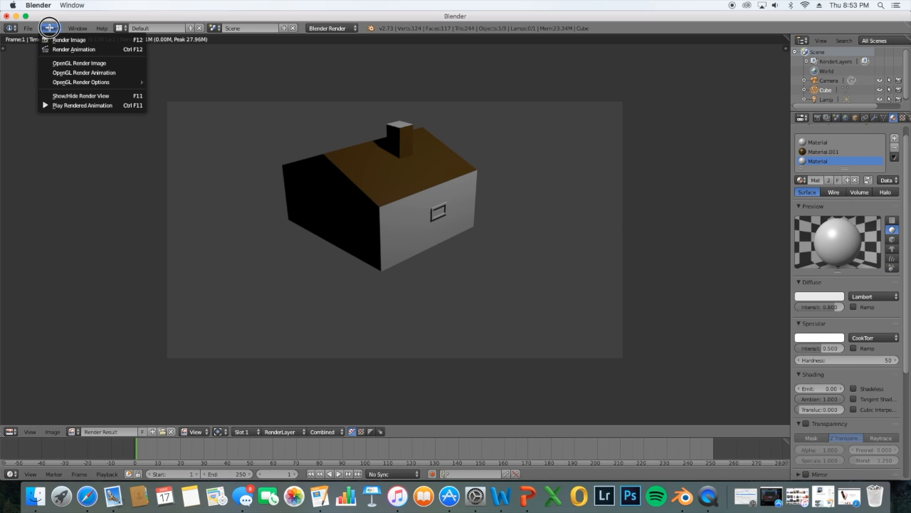
{"action": "left_click", "coordinate": [84, 97]}
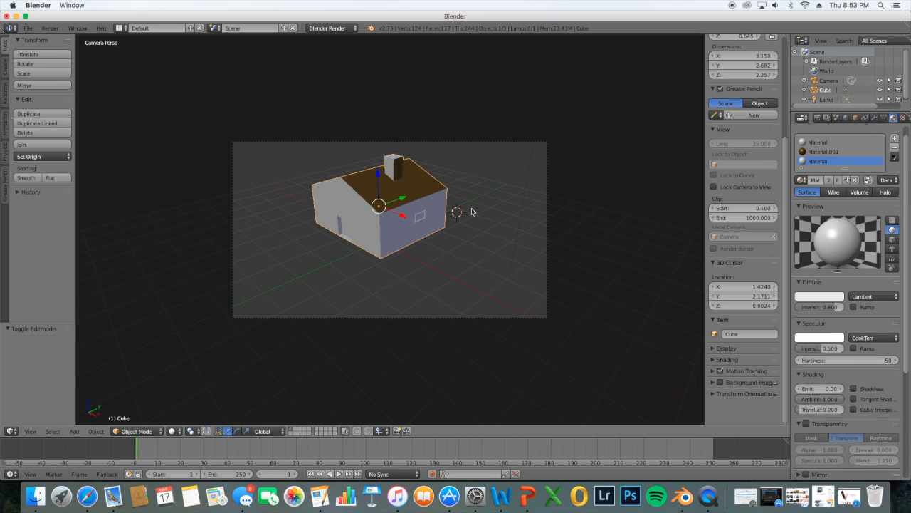
Leave the camera view and delete the existing point lamp from the scene
{"action": "key", "text": "KP_0"}
{"action": "scroll", "coordinate": [519, 254], "scroll_direction": "down", "scroll_amount": 5}
{"action": "scroll", "coordinate": [519, 254], "scroll_direction": "down", "scroll_amount": 2}
{"action": "middle_click_drag", "start_coordinate": [519, 254], "coordinate": [520, 281]}
{"action": "scroll", "coordinate": [519, 278], "scroll_direction": "up", "scroll_amount": 2}
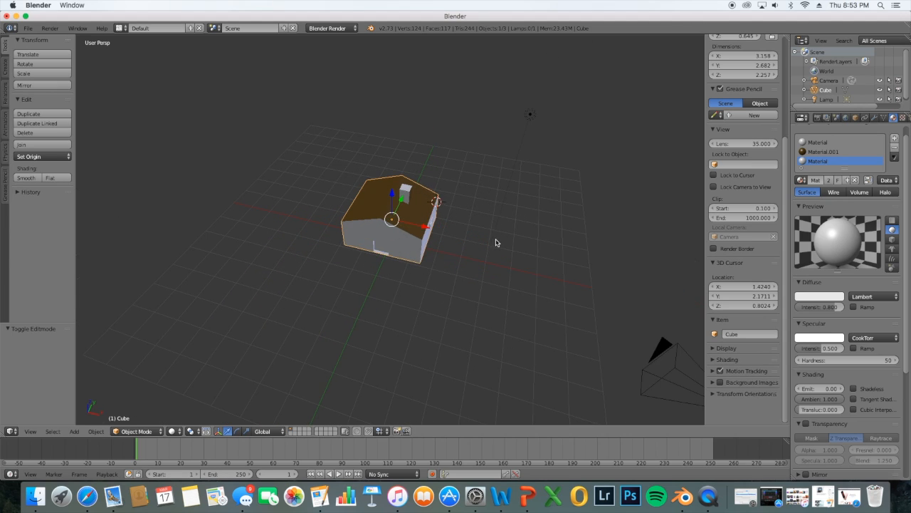
{"action": "right_click", "coordinate": [531, 115]}
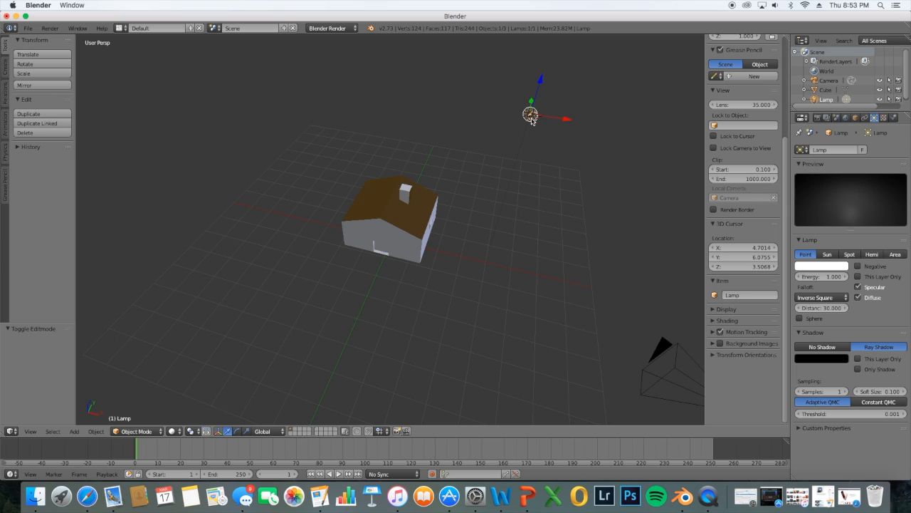
{"action": "key", "text": "x"}
{"action": "left_click", "coordinate": [531, 119]}
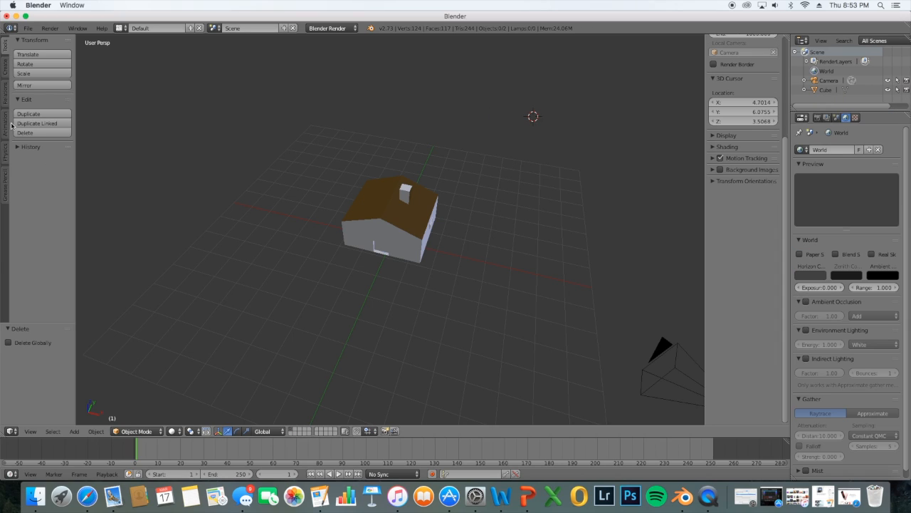
Add a Hemi lamp at the 3D cursor, where the point lamp stood
{"action": "left_click", "coordinate": [4, 71]}
{"action": "scroll", "coordinate": [40, 151], "scroll_direction": "down", "scroll_amount": 2}
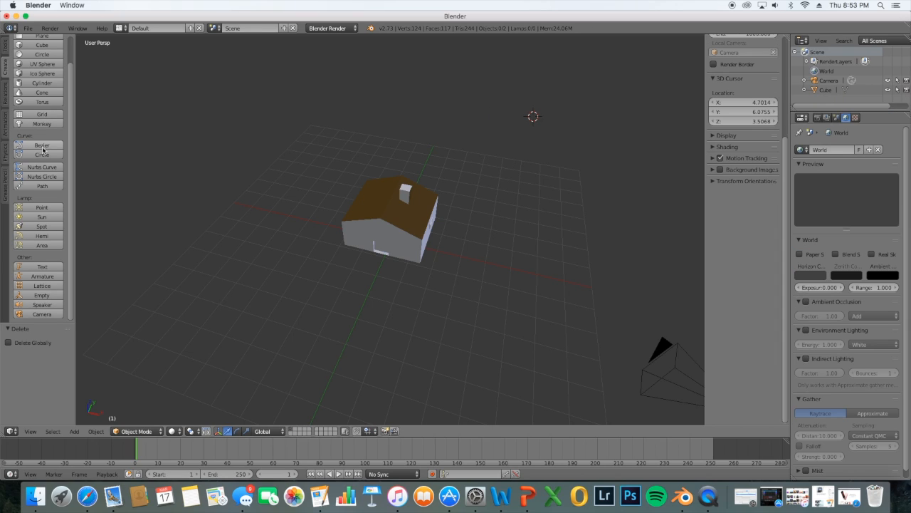
{"action": "left_click", "coordinate": [47, 237]}
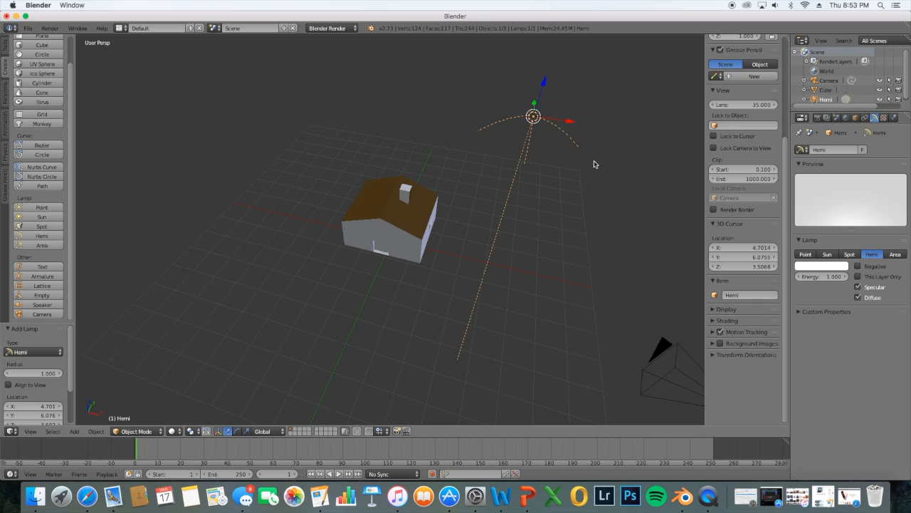
Render the house under the Hemi lamp and close the render view
{"action": "left_click", "coordinate": [49, 28]}
{"action": "left_click", "coordinate": [85, 40]}
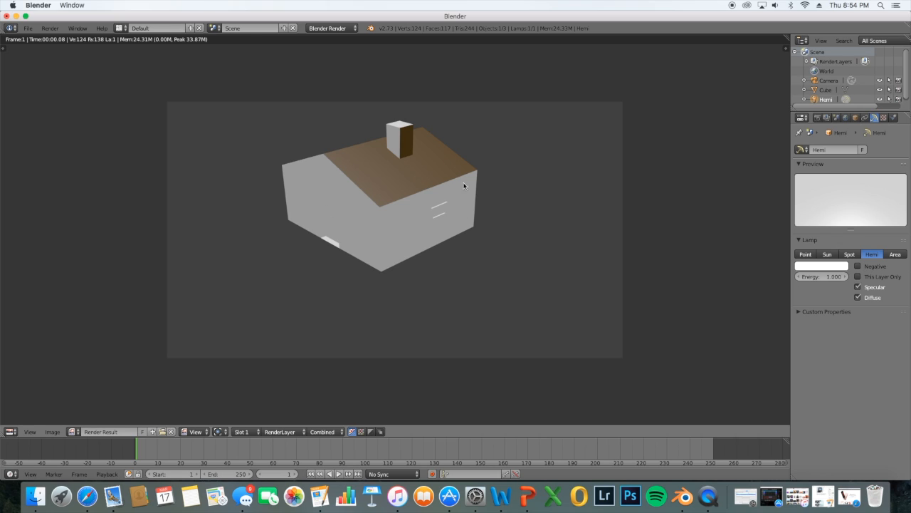
{"action": "left_click", "coordinate": [49, 29]}
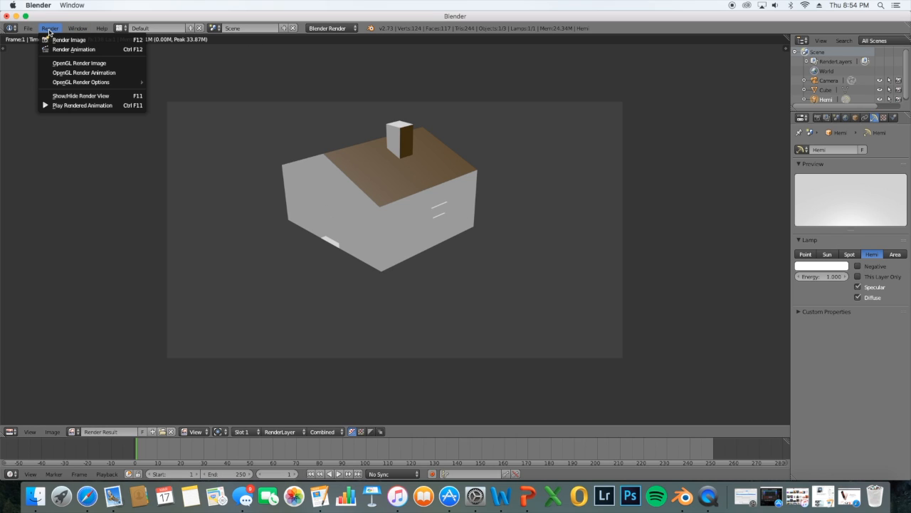
{"action": "left_click", "coordinate": [77, 95]}
Set the Hemi lamp's energy to 0.090
{"action": "left_click", "coordinate": [826, 277]}
{"action": "type", "text": "0.06"}
{"action": "key", "text": "Return"}
{"action": "mouse_move", "coordinate": [822, 276]}
{"action": "left_mouse_down"}
{"action": "mouse_move", "coordinate": [832, 276]}
{"action": "mouse_move", "coordinate": [824, 277]}
{"action": "left_mouse_up"}
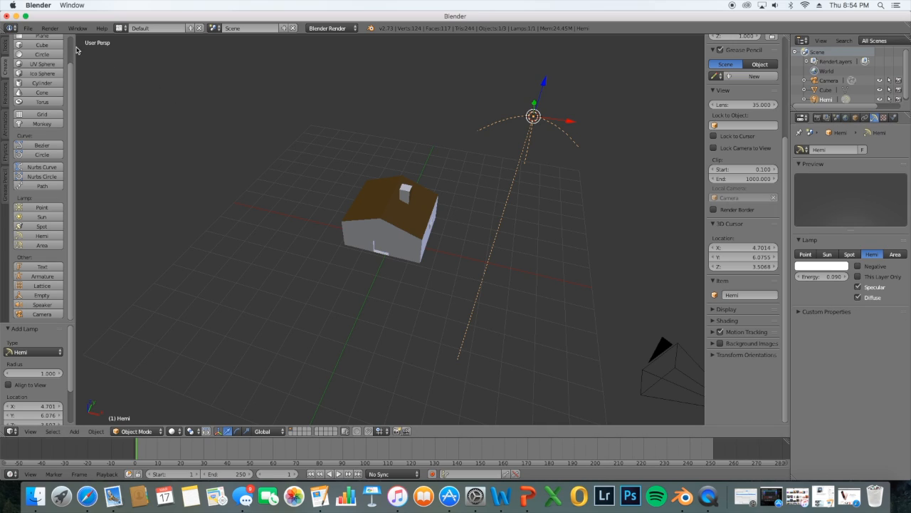
Render the house with the reduced Hemi energy and hide the render view
{"action": "left_click", "coordinate": [51, 29]}
{"action": "left_click", "coordinate": [74, 40]}
{"action": "left_click", "coordinate": [51, 29]}
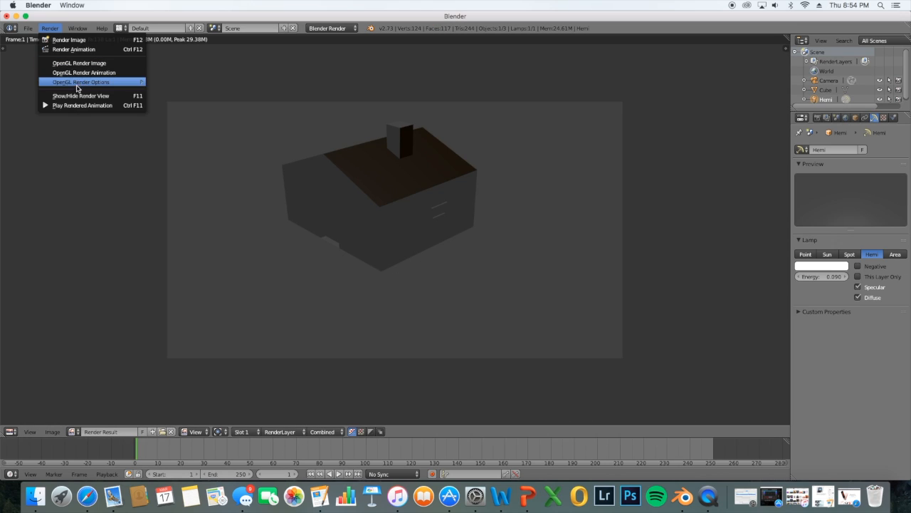
{"action": "left_click", "coordinate": [66, 97]}
Add a Sun lamp at the 3D cursor and move it about -12.4 along the X axis
{"action": "middle_click_drag", "start_coordinate": [431, 218], "coordinate": [475, 178]}
{"action": "left_click", "coordinate": [42, 217]}
{"action": "scroll", "coordinate": [476, 173], "scroll_direction": "up", "scroll_amount": 1}
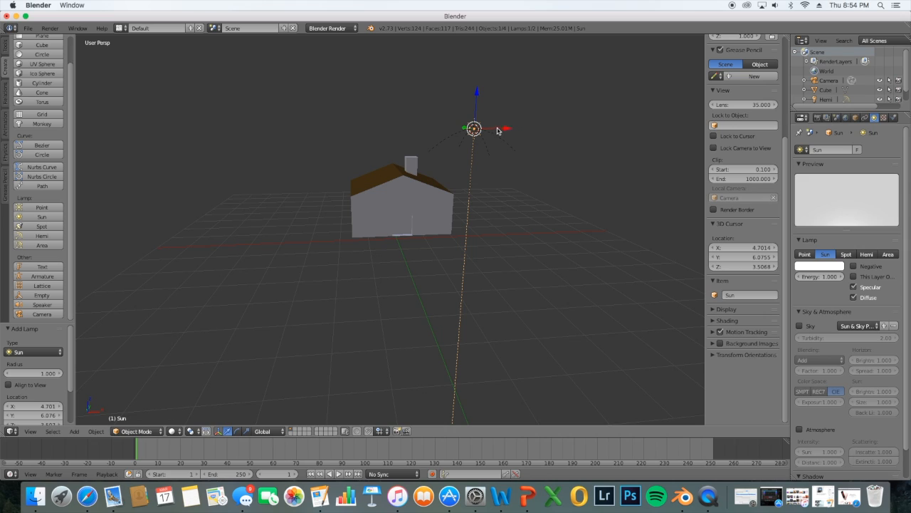
{"action": "key", "text": "g"}
{"action": "key", "text": "x"}
{"action": "left_click", "coordinate": [247, 159]}
Move the Sun lamp about -10 along the Y axis and rotate it about -67.6° so it points at the house
{"action": "middle_click_drag", "start_coordinate": [313, 201], "coordinate": [269, 233]}
{"action": "key", "text": "g"}
{"action": "key", "text": "y"}
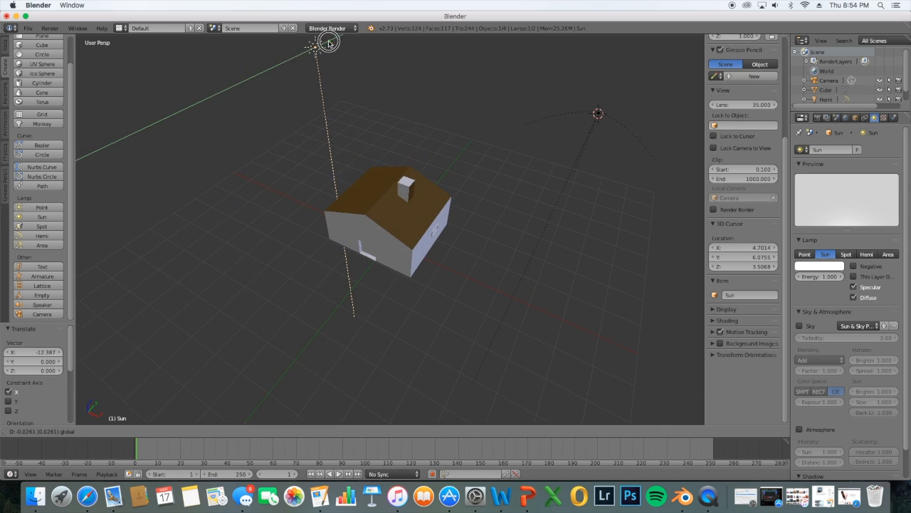
{"action": "left_click", "coordinate": [153, 180]}
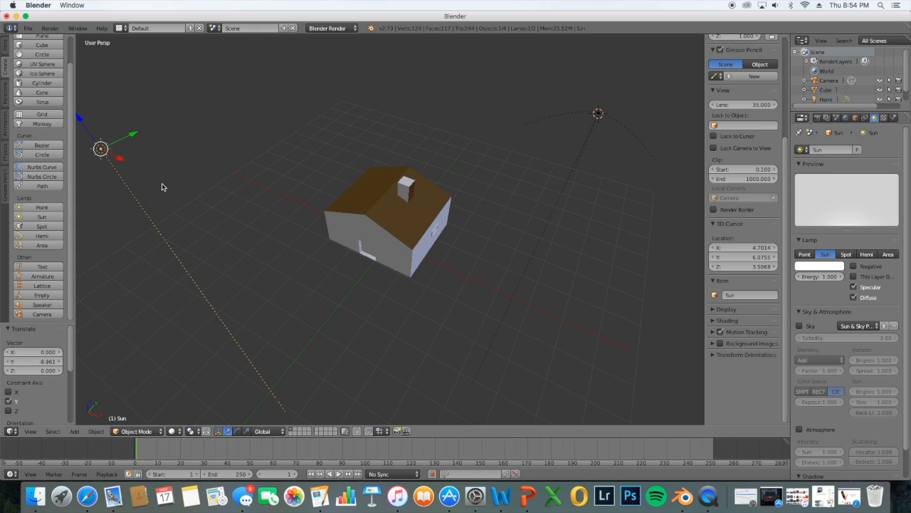
{"action": "key", "text": "r"}
{"action": "left_click", "coordinate": [302, 380]}
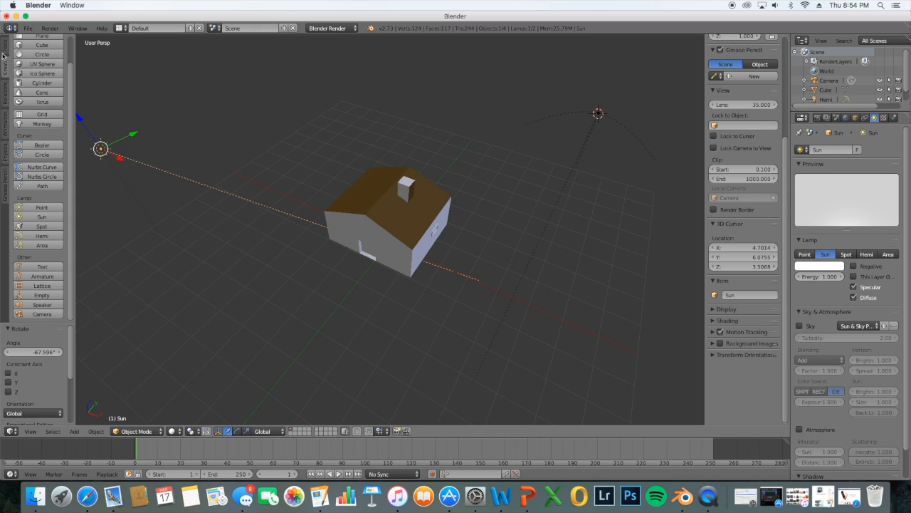
Render the house lit by both the Sun and Hemi lamps, and return to the 3D view
{"action": "left_click", "coordinate": [50, 28]}
{"action": "left_click", "coordinate": [70, 37]}
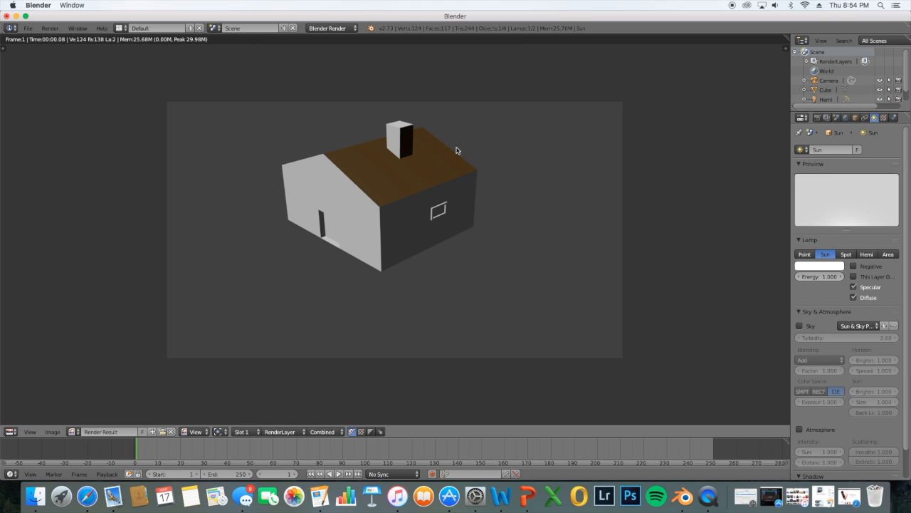
{"action": "key", "text": "Escape"}
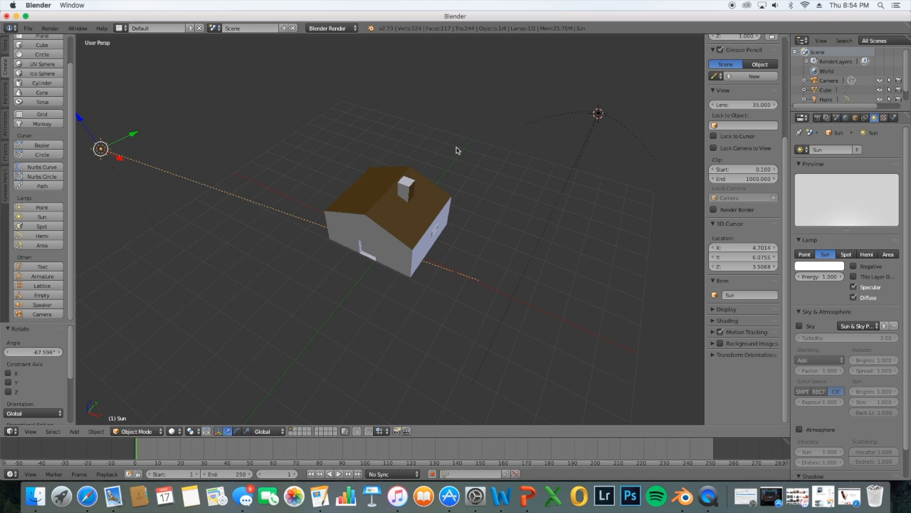
Switch to the camera view and move the house about 6.35 along the Y axis
{"action": "key", "text": "KP_0"}
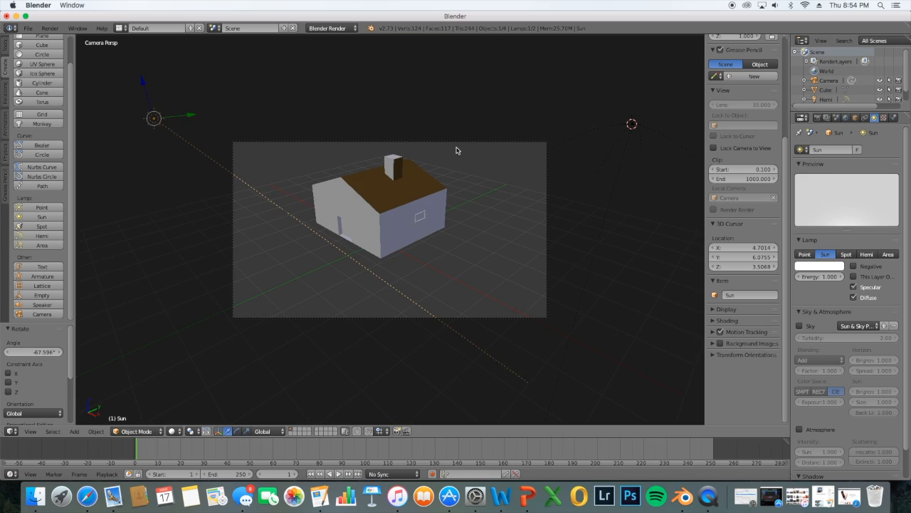
{"action": "right_click", "coordinate": [376, 217]}
{"action": "key", "text": "g"}
{"action": "key", "text": "y"}
{"action": "left_click", "coordinate": [447, 138]}
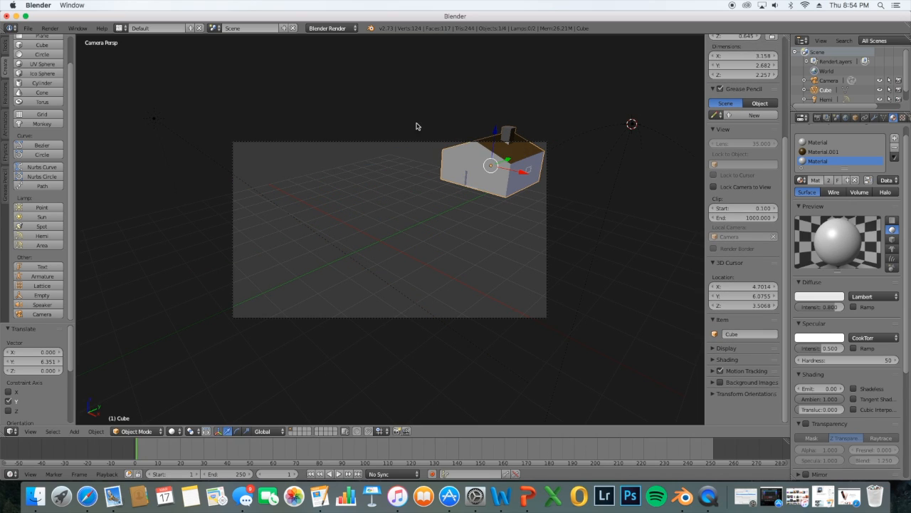
Render the house at its shifted position and return to the camera view
{"action": "left_click", "coordinate": [50, 28]}
{"action": "left_click", "coordinate": [57, 39]}
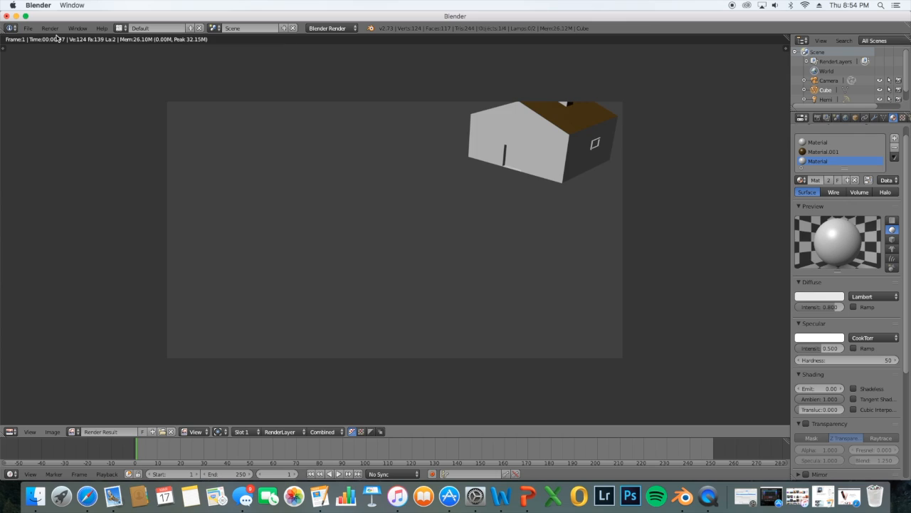
{"action": "left_click", "coordinate": [50, 28]}
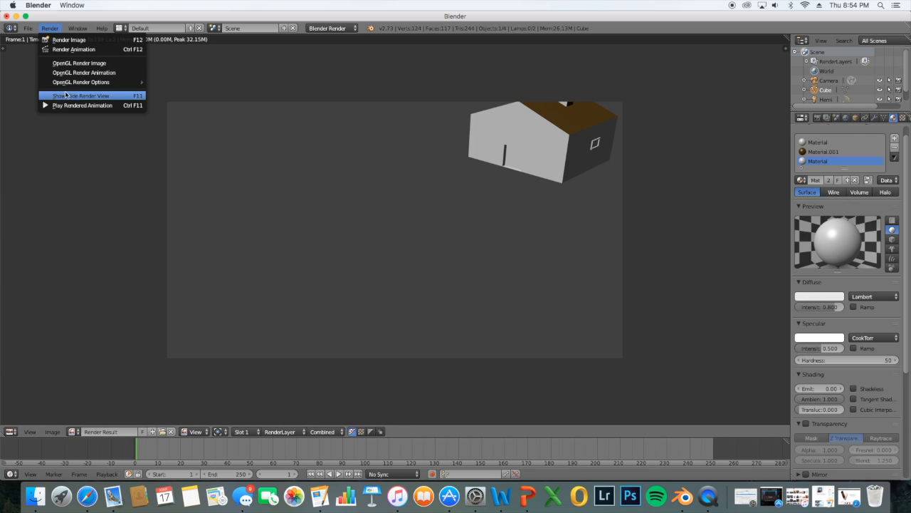
{"action": "left_click", "coordinate": [77, 93]}
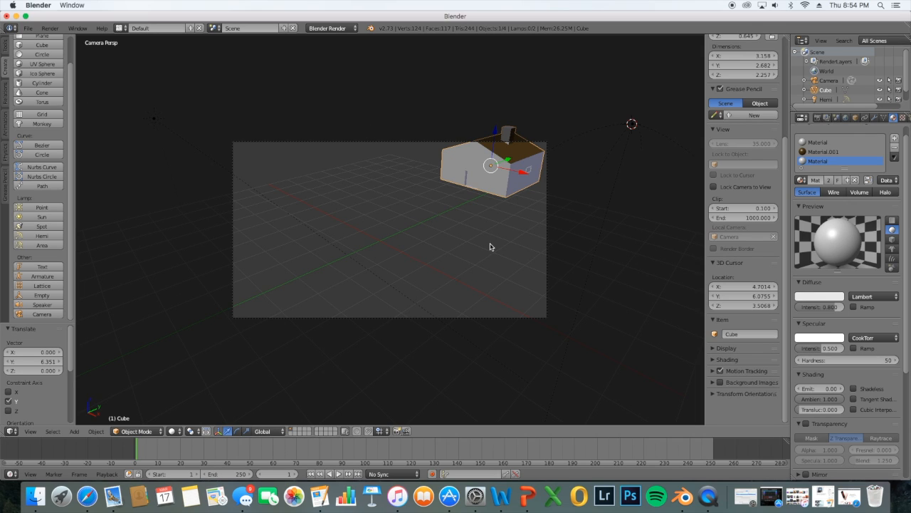
Enable Lock Camera to View and reframe the camera closer around the shifted house
{"action": "scroll", "coordinate": [740, 213], "scroll_direction": "up", "scroll_amount": 2}
{"action": "left_click", "coordinate": [714, 224]}
{"action": "middle_click_drag", "start_coordinate": [421, 255], "coordinate": [398, 263]}
{"action": "scroll", "coordinate": [295, 288], "scroll_direction": "up", "scroll_amount": 4}
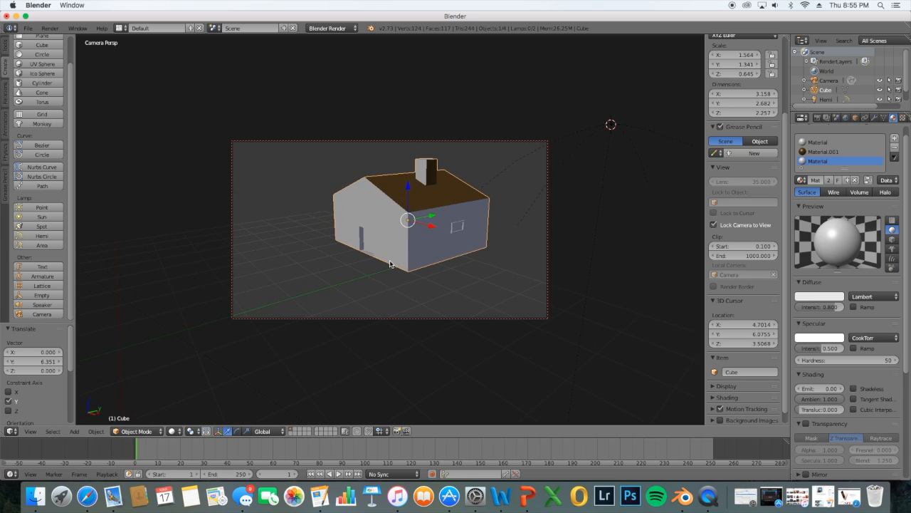
Undo the camera reframing and the house move, and reframe the locked camera lower and closer to the house
{"action": "key", "text": "super+z"}
{"action": "key", "text": "super+z"}
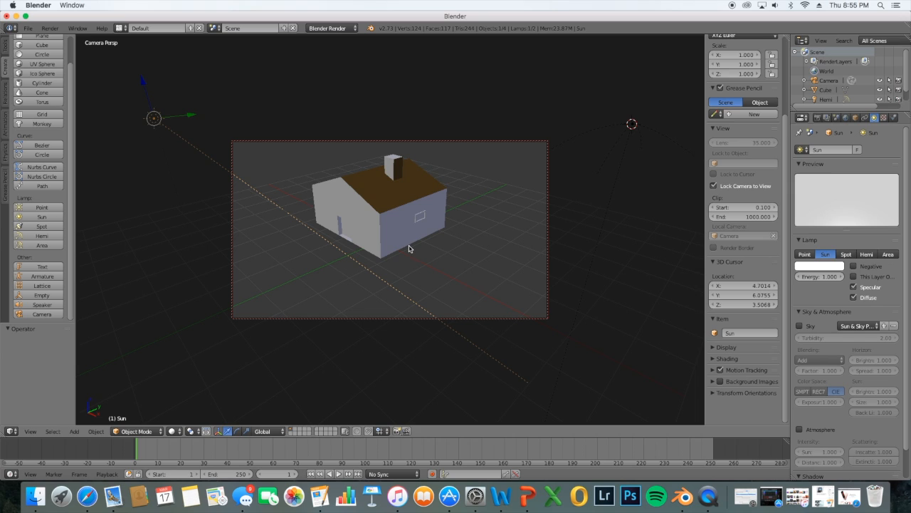
{"action": "scroll", "coordinate": [393, 245], "scroll_direction": "up", "scroll_amount": 2}
{"action": "mouse_move", "coordinate": [393, 245]}
{"action": "middle_mouse_down"}
{"action": "mouse_move", "coordinate": [393, 232]}
{"action": "mouse_move", "coordinate": [392, 256]}
{"action": "mouse_move", "coordinate": [395, 235]}
{"action": "middle_mouse_up"}
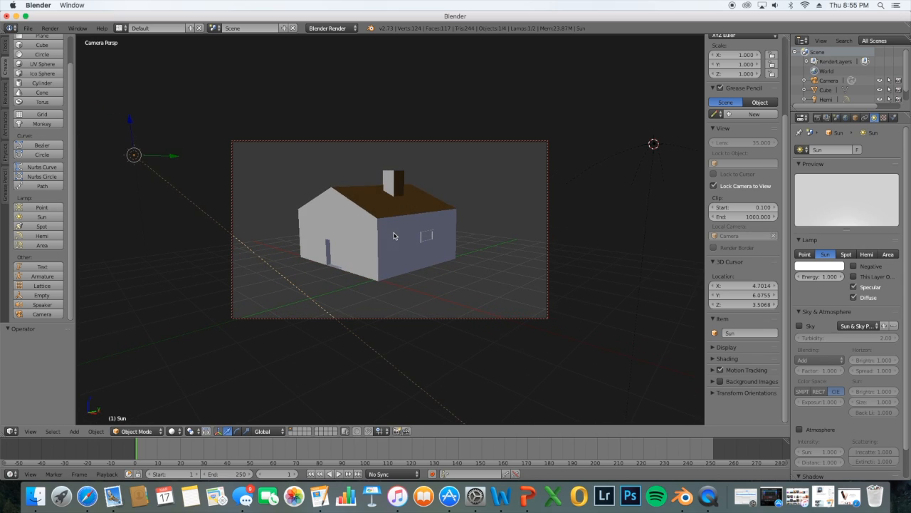
Render the house from the reframed camera and hide the render view
{"action": "left_click", "coordinate": [50, 28]}
{"action": "left_click", "coordinate": [61, 35]}
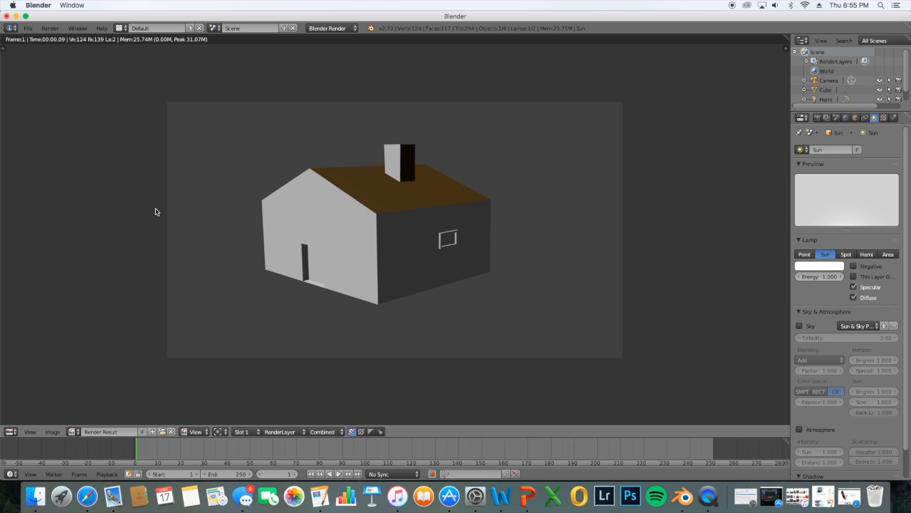
{"action": "left_click", "coordinate": [49, 27]}
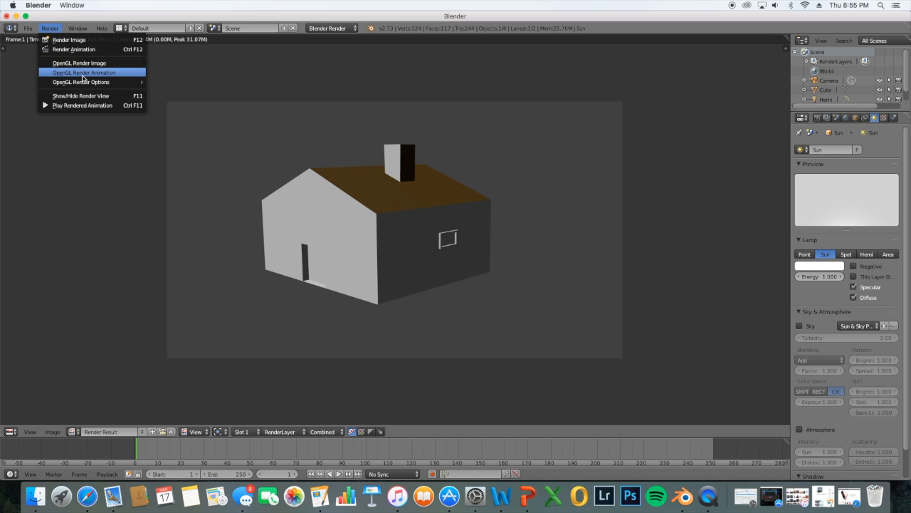
{"action": "left_click", "coordinate": [91, 96]}
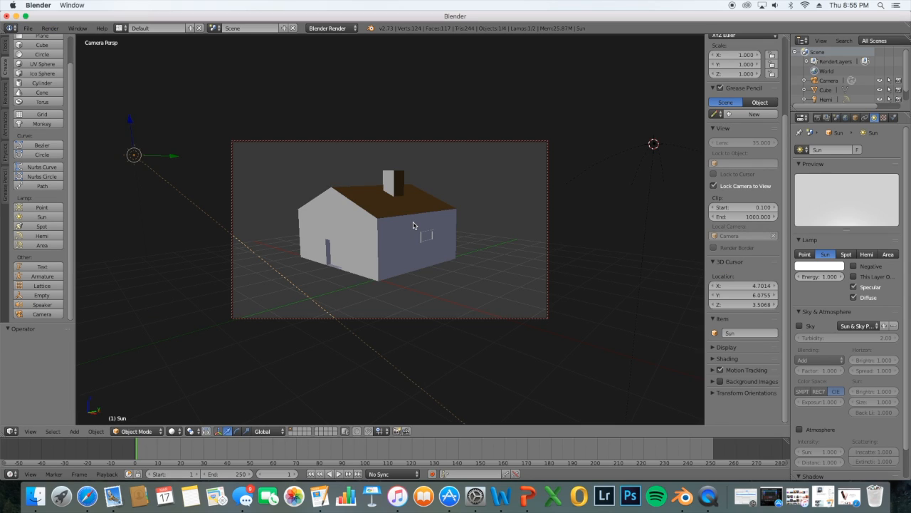